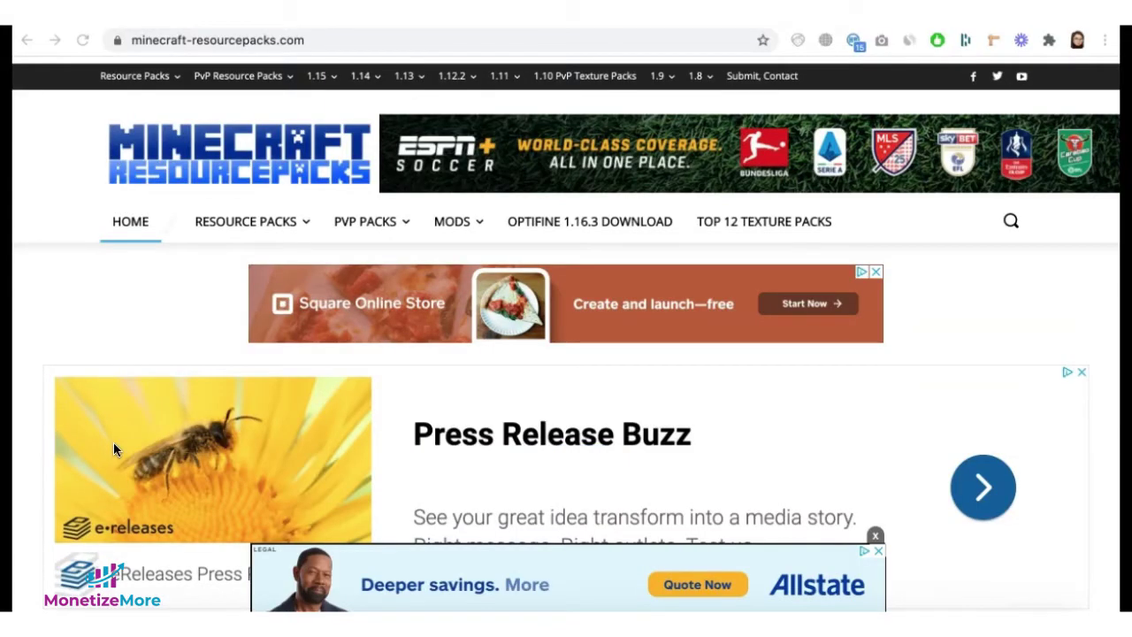
- Inspect the Minecraft Resourcepacks page with the developer tools and reload it with ?pg_gdpr=emulate-eu appended to its address
right_click(95, 297)
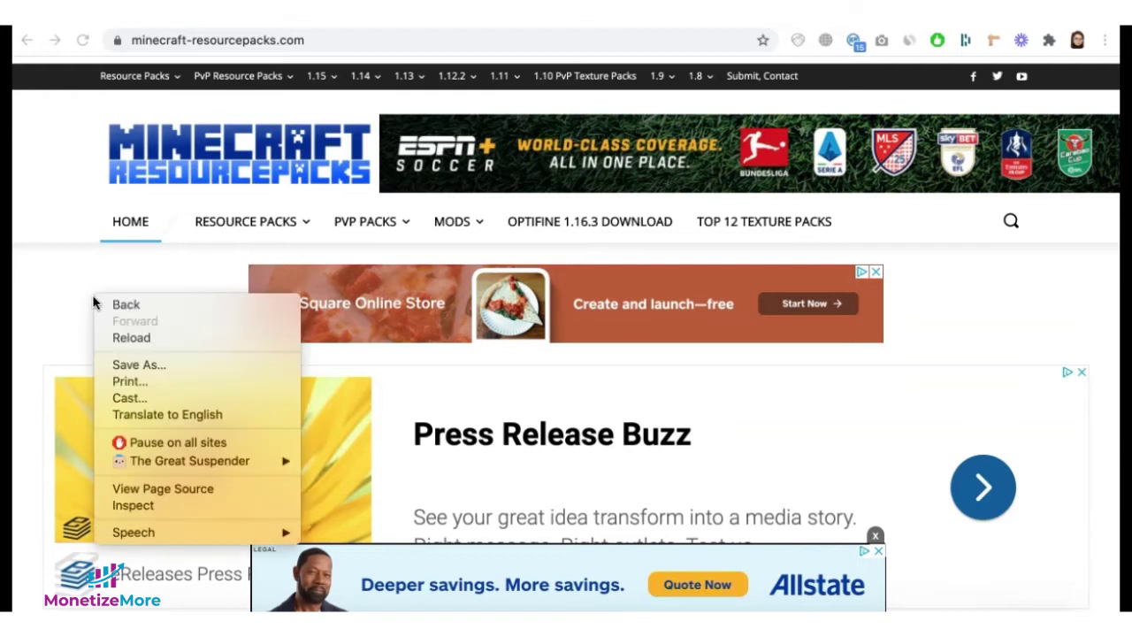
click(154, 504)
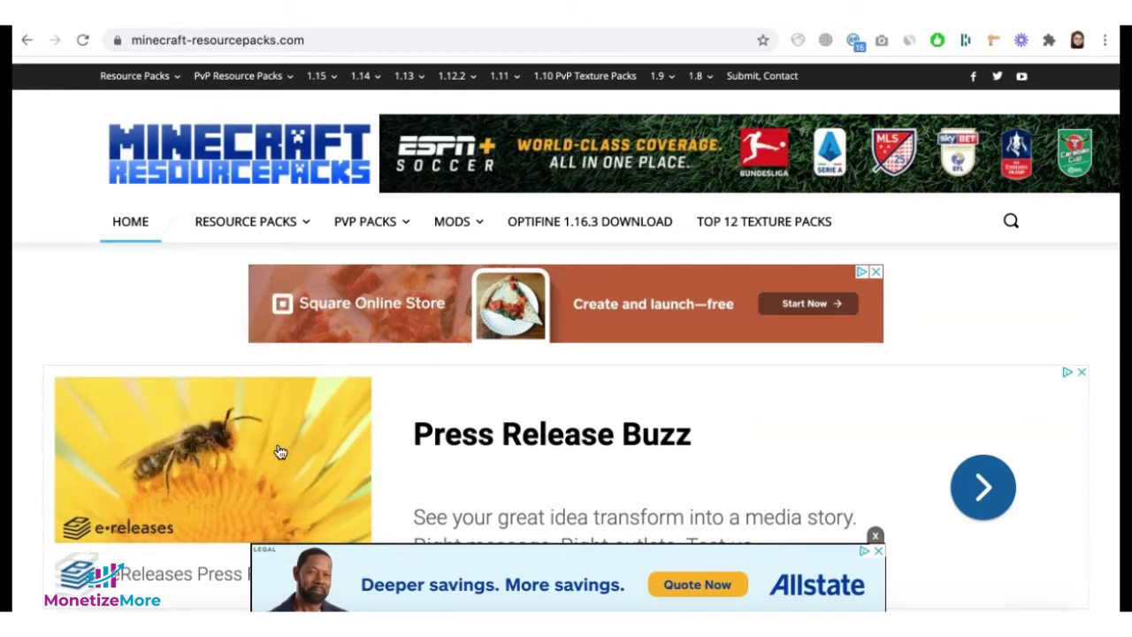
click(393, 41)
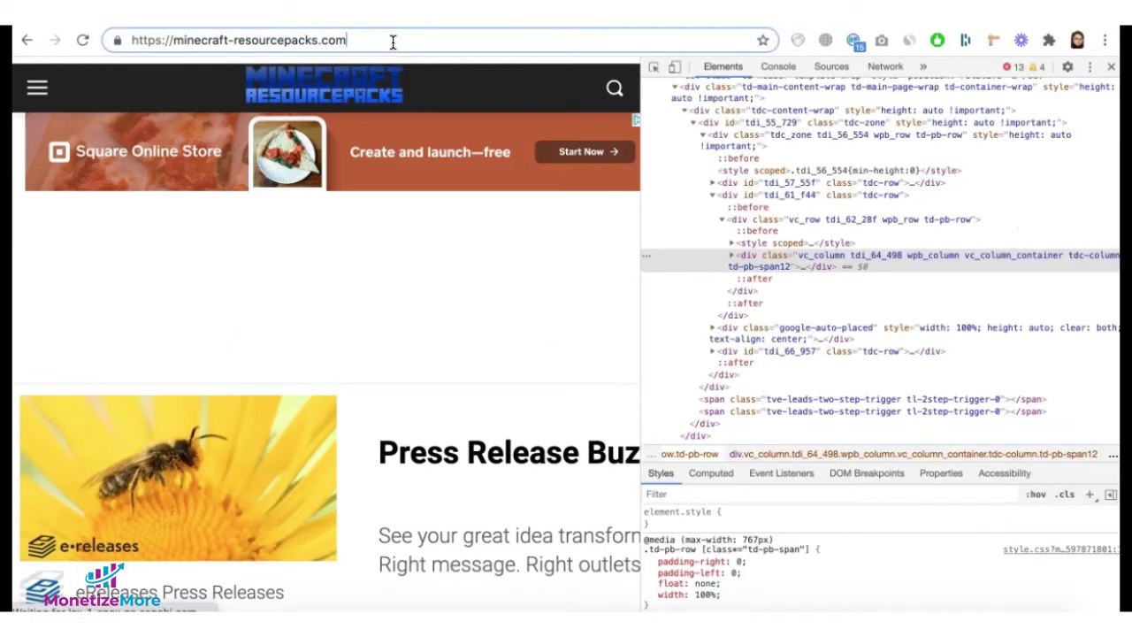
text(?pg_gdpr=emulate-eu)
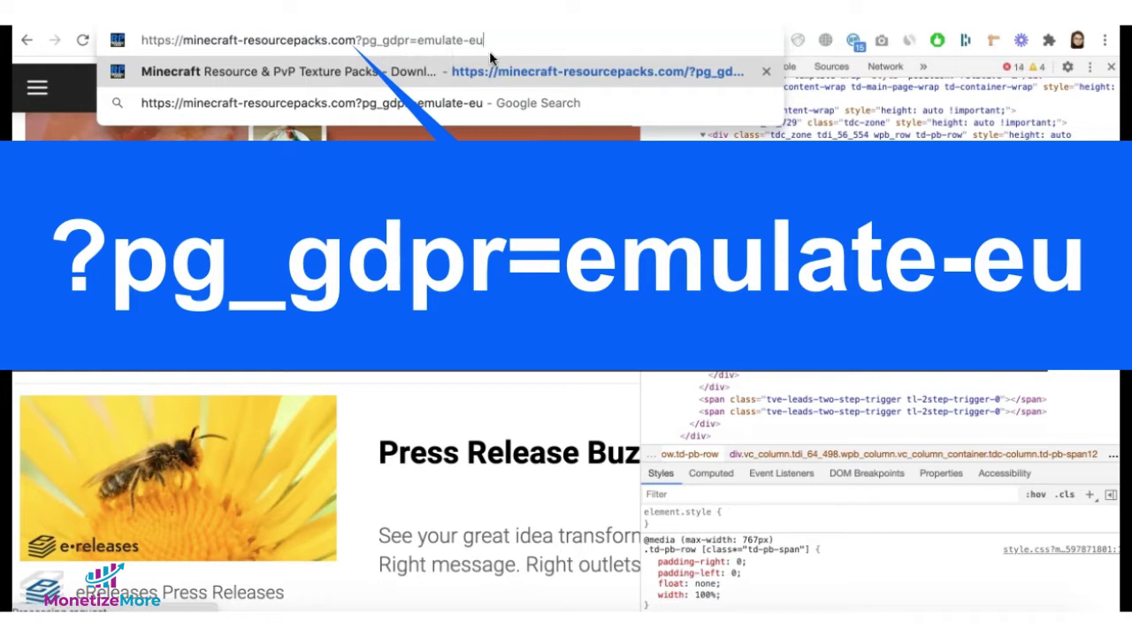
key(Return)
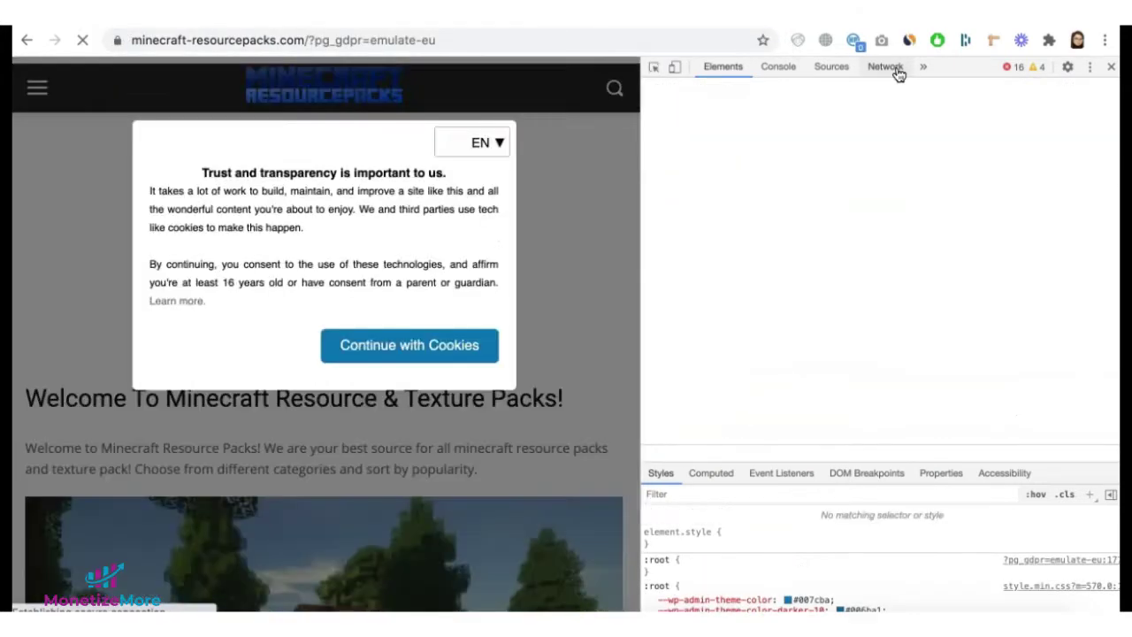
- Before giving consent, check the network requests for "ads?" and "analytics", and clear the filter
click(895, 70)
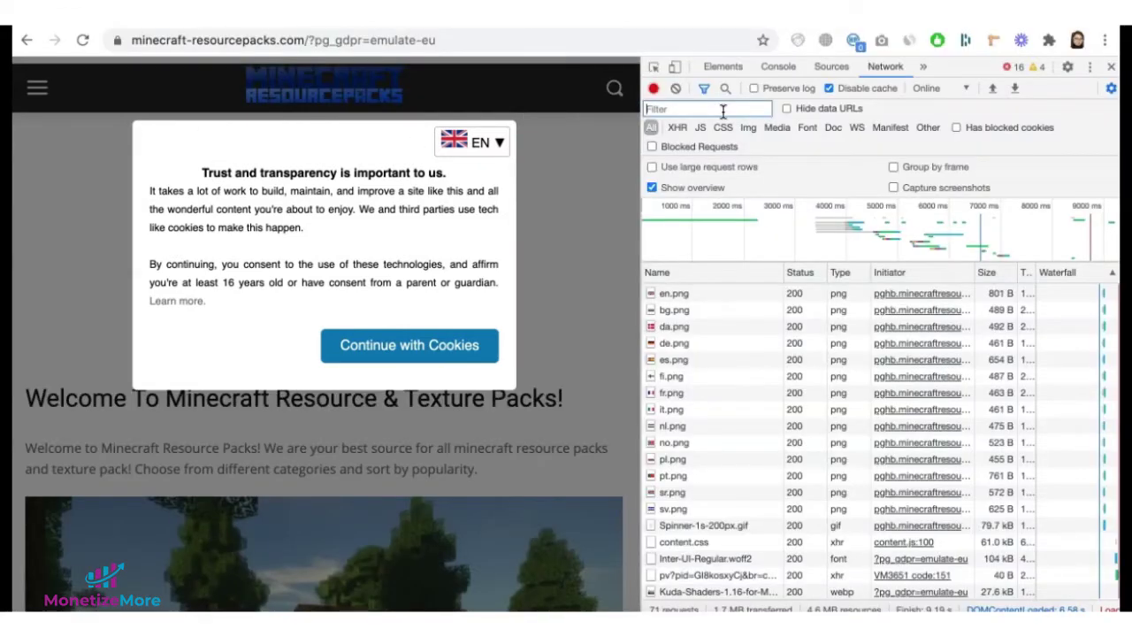
text(ads?)
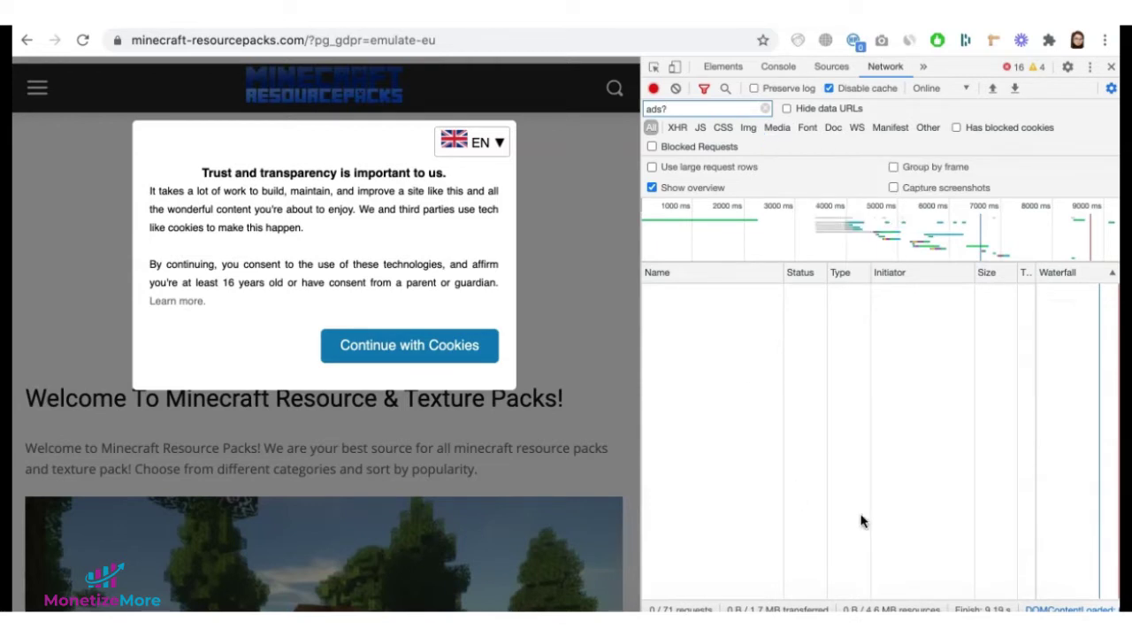
key(BackSpace)
key(BackSpace)
key(BackSpace)
key(BackSpace)
text(ana)
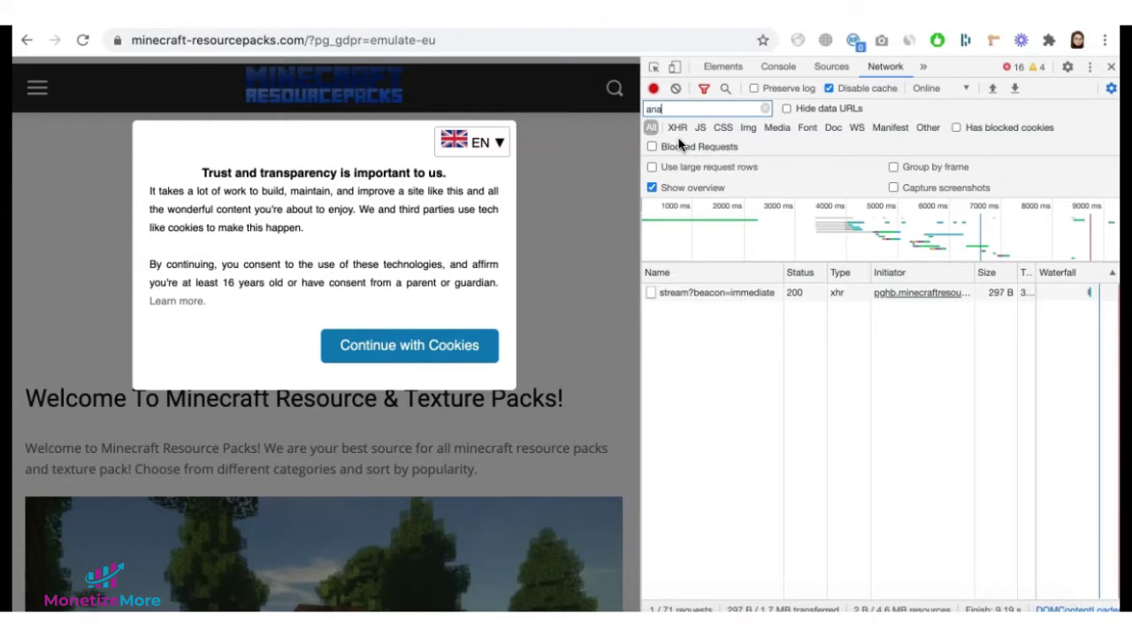
text(lytics)
click(765, 108)
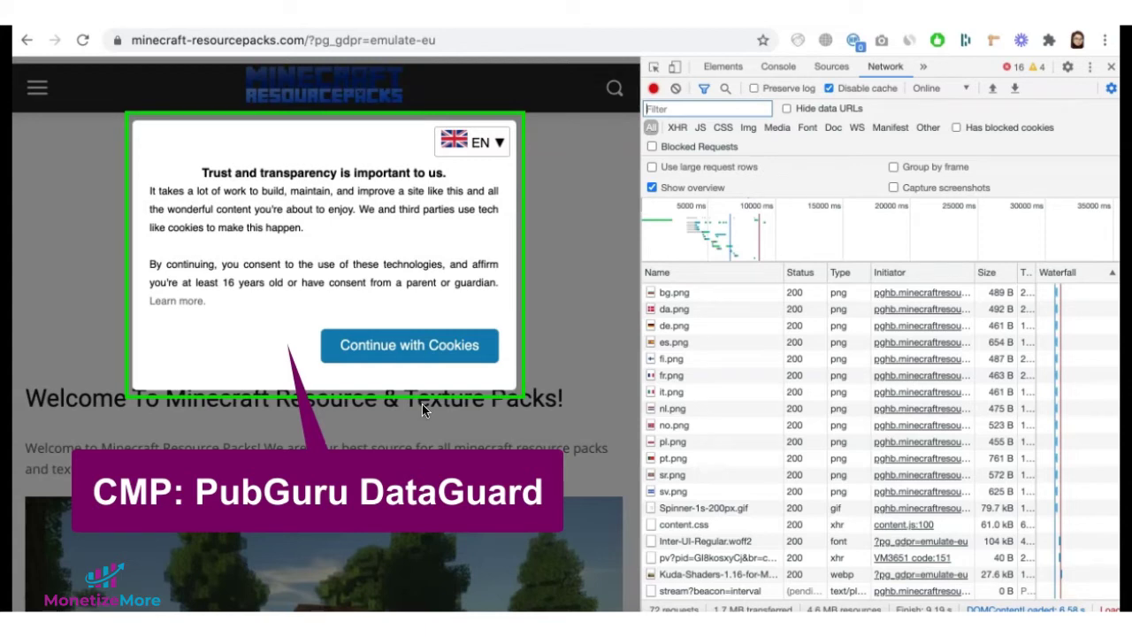
- Accept the site's cookies in the consent popup and filter the network requests by "ads?"
click(436, 352)
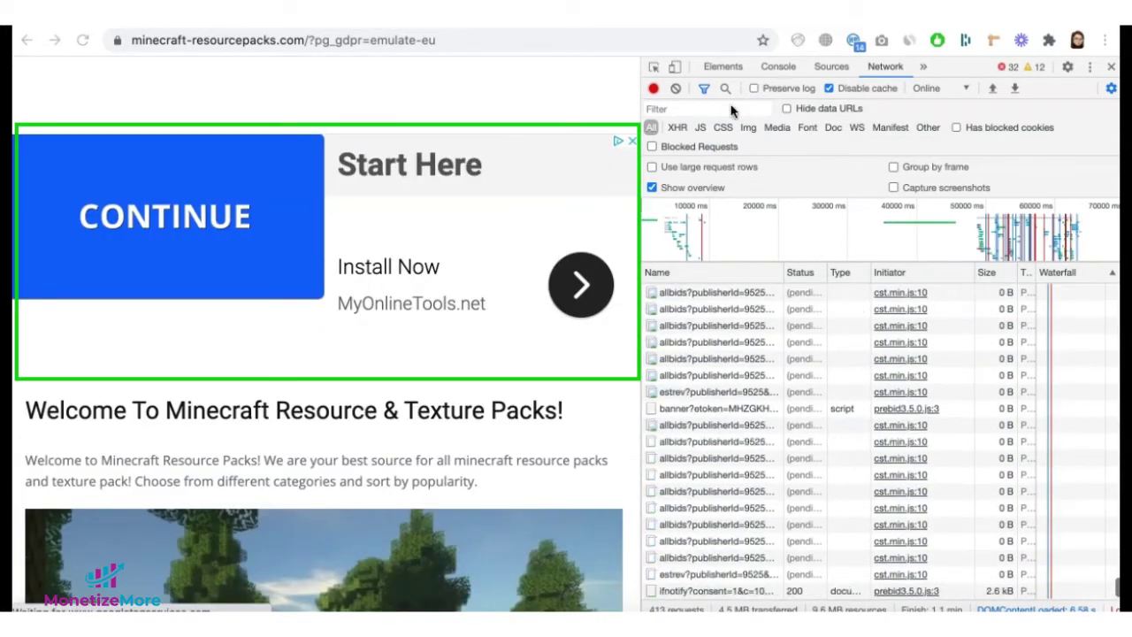
click(751, 107)
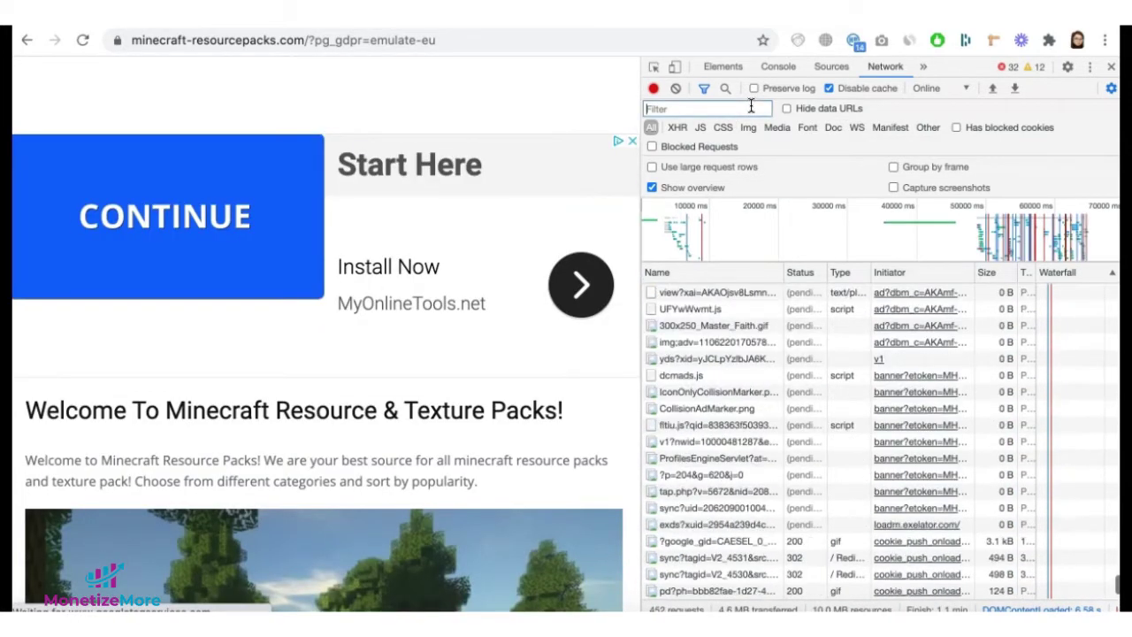
text(ads?)
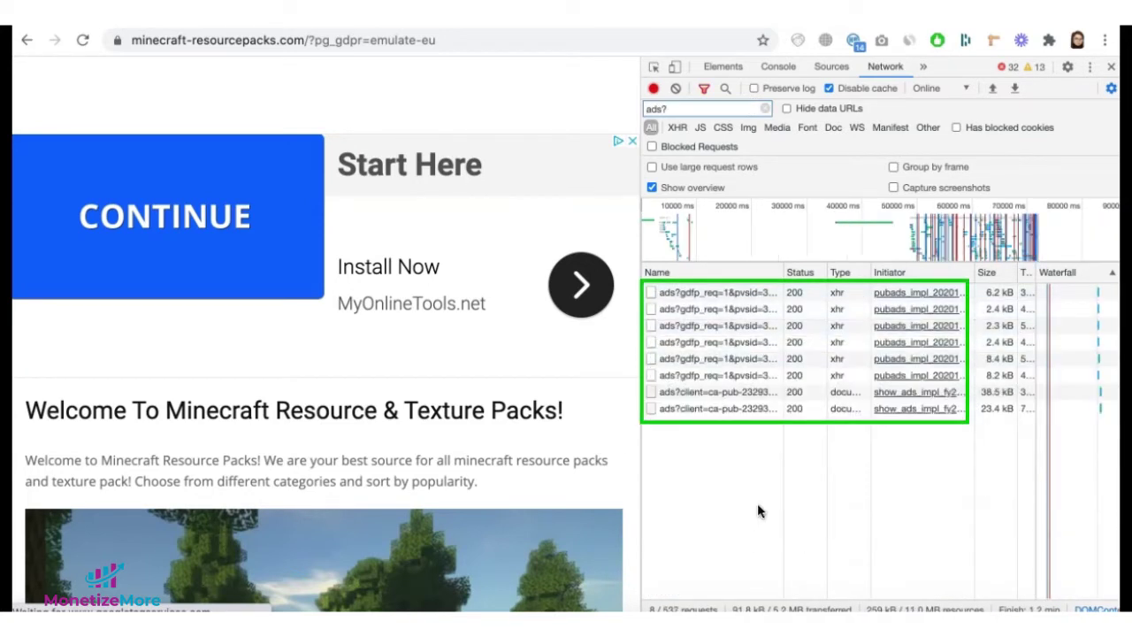
- Filter the network requests by "analytics" to check for analytics calls after consent
drag(670, 107, 618, 107)
text(analytics)
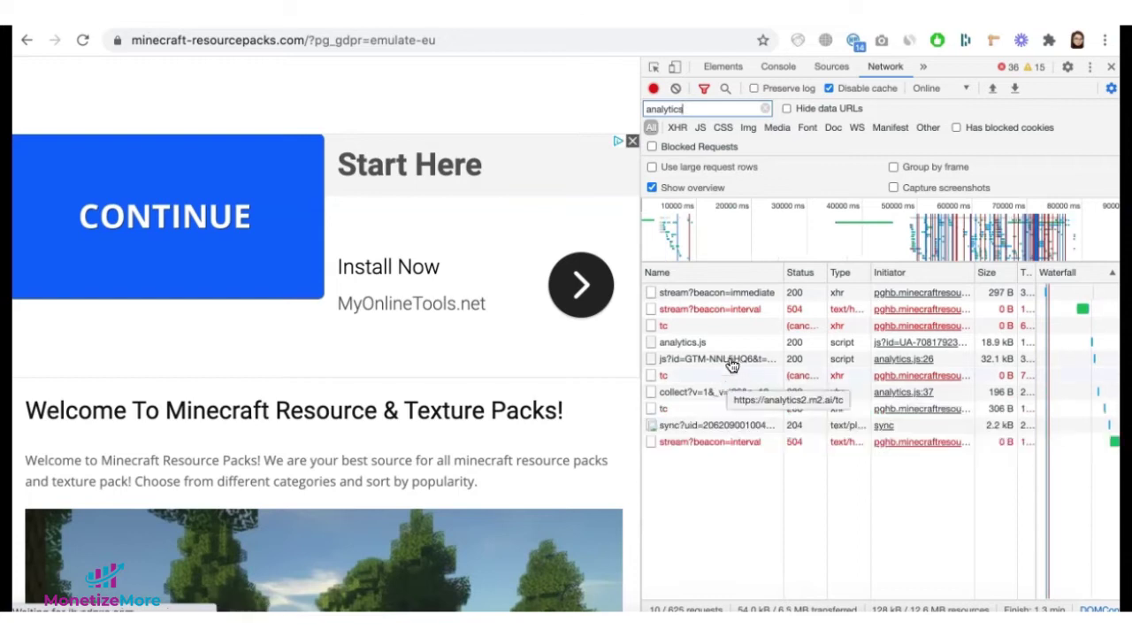
click(733, 345)
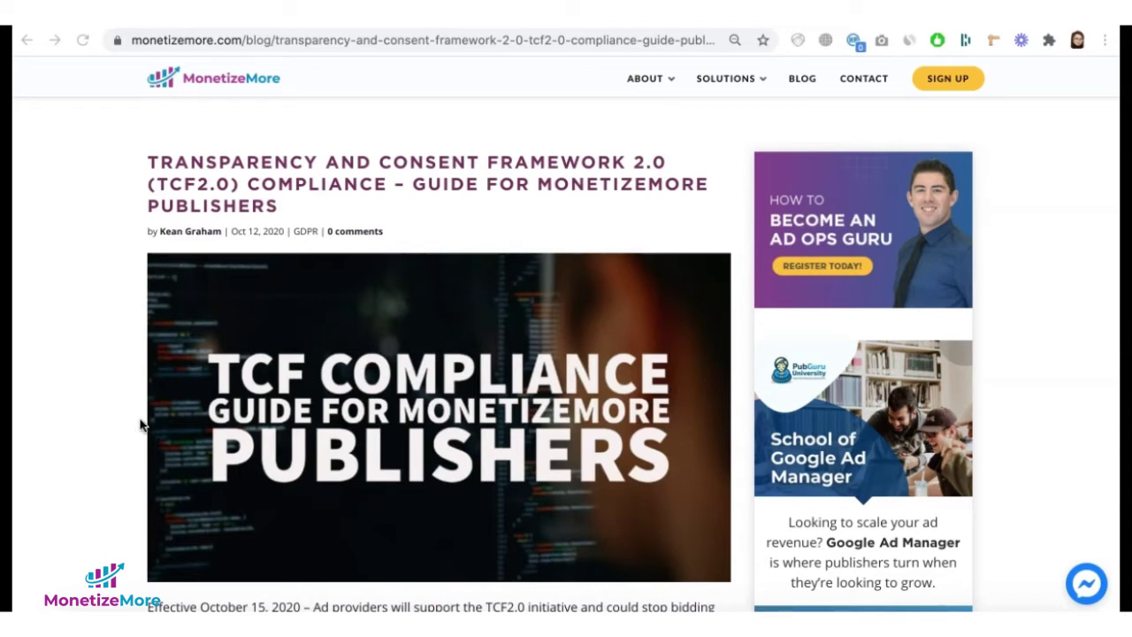
- Look through the TCF2.0 compliance guide for MonetizeMore publishers, including its raw and compliant code samples
scroll(138, 422, down, 10)
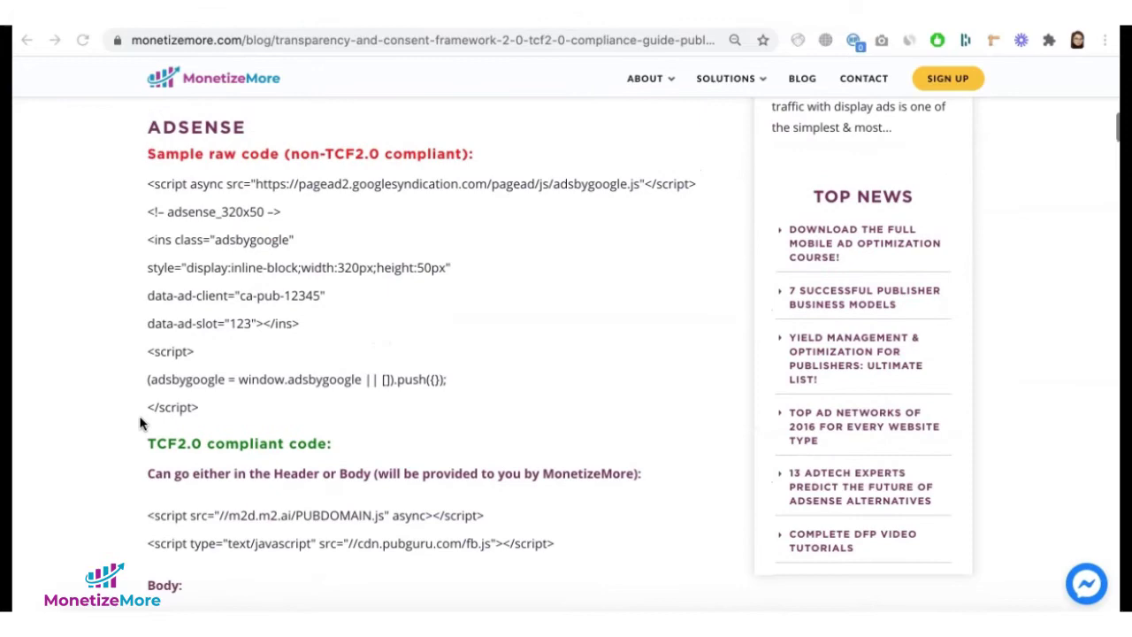
scroll(139, 422, down, 4)
scroll(139, 422, down, 20)
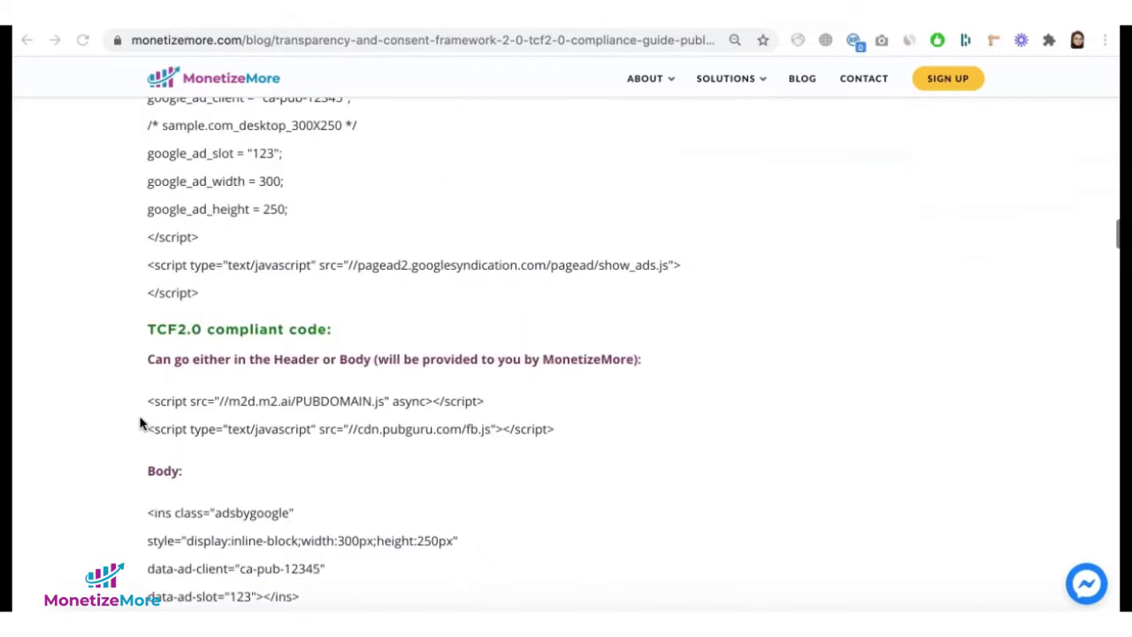
scroll(139, 422, down, 10)
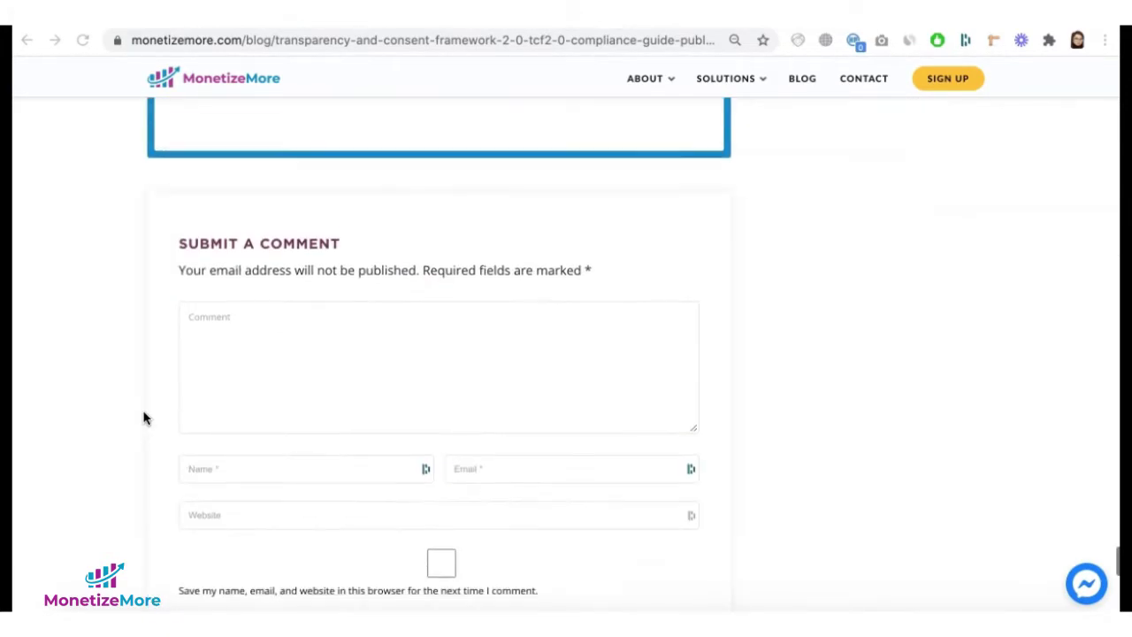
scroll(144, 416, up, 9)
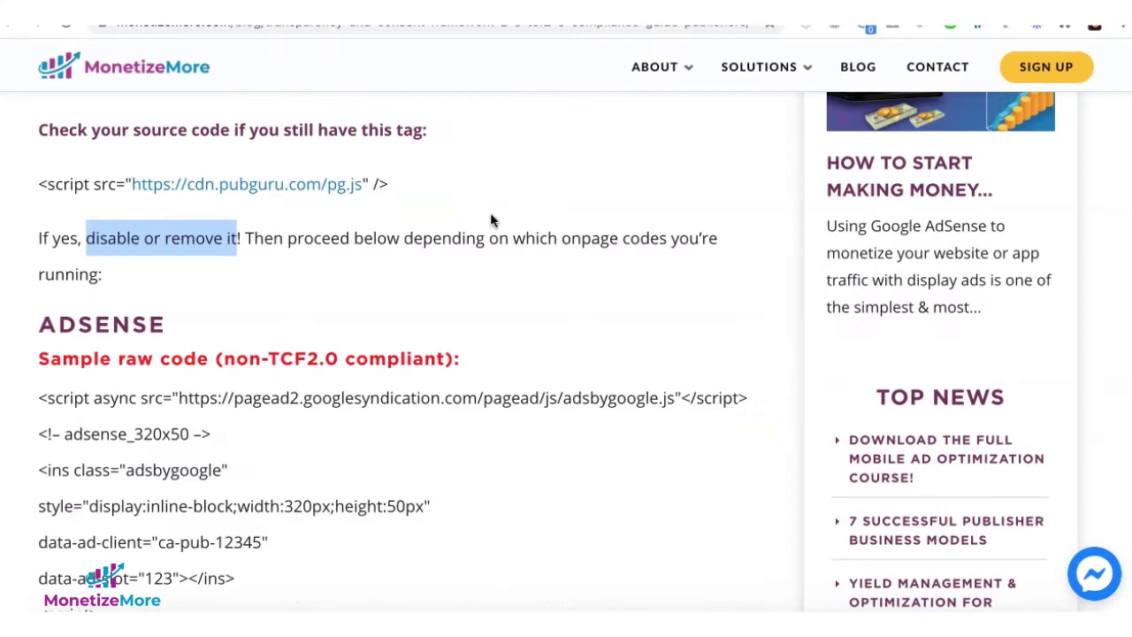
- Highlight the cdn.pubguru.com/pg.js script tag in the guide and the instruction to disable or remove it
click(489, 220)
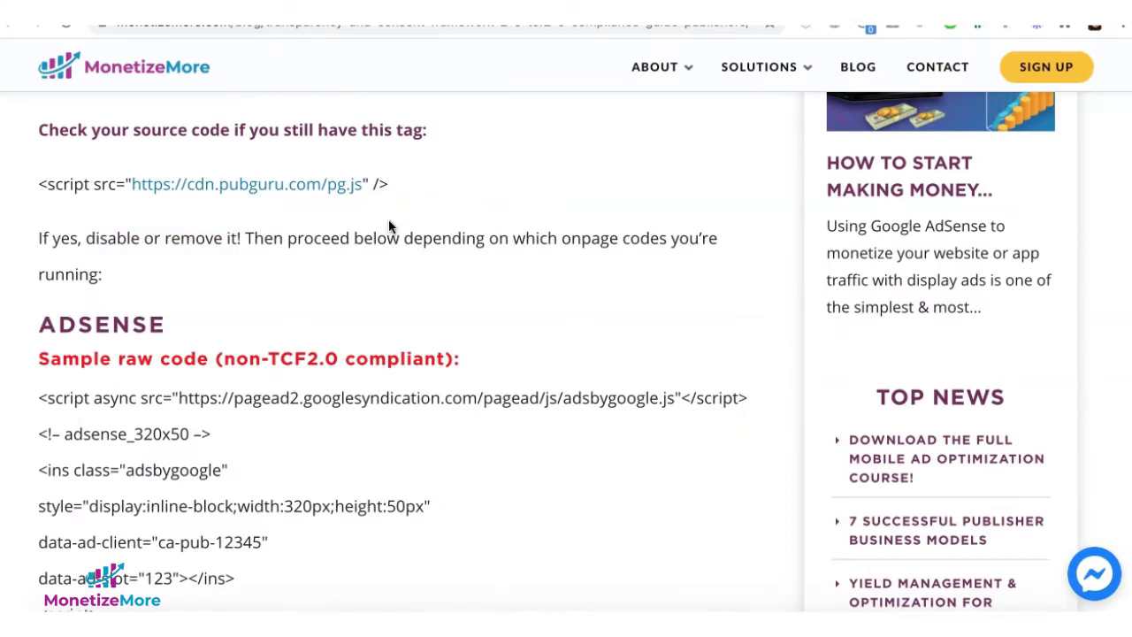
drag(397, 184, 36, 187)
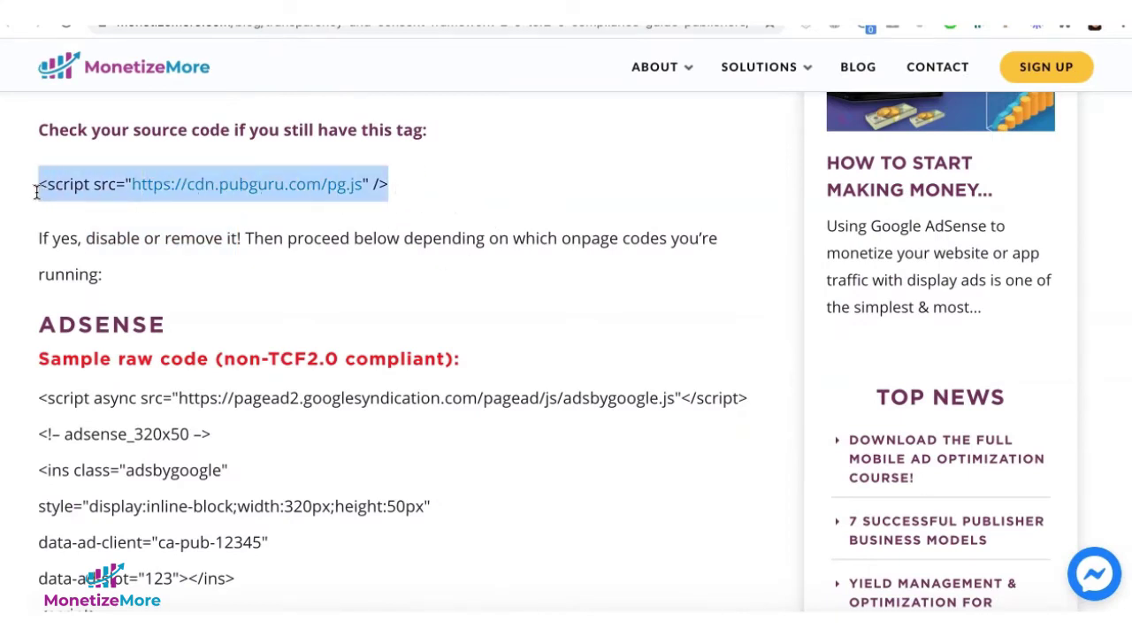
click(286, 218)
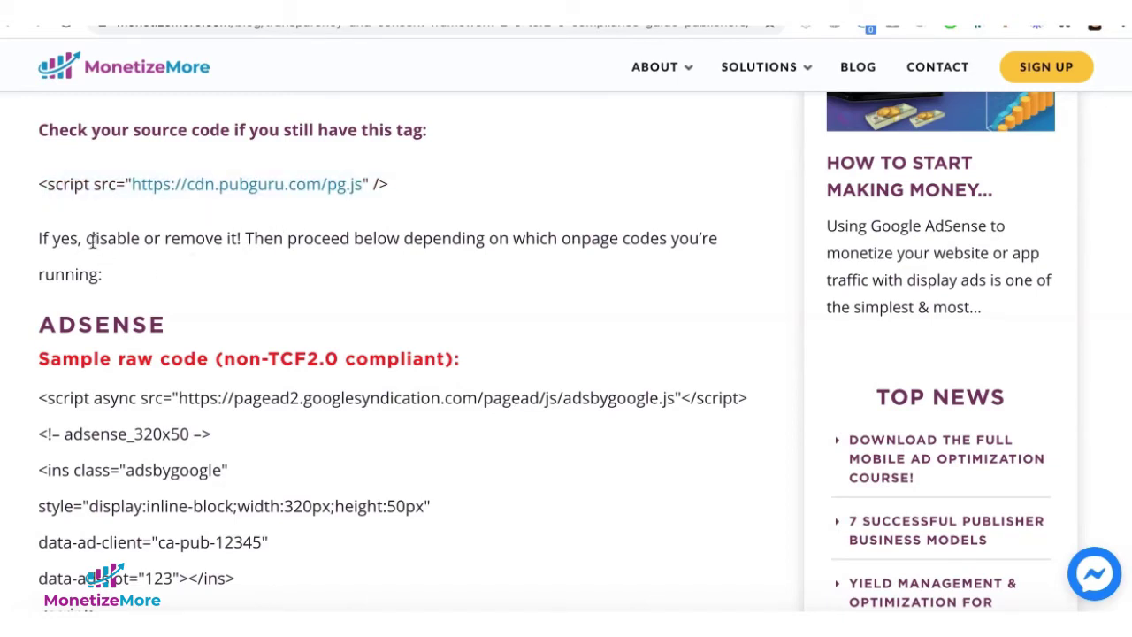
drag(87, 238, 235, 232)
click(258, 250)
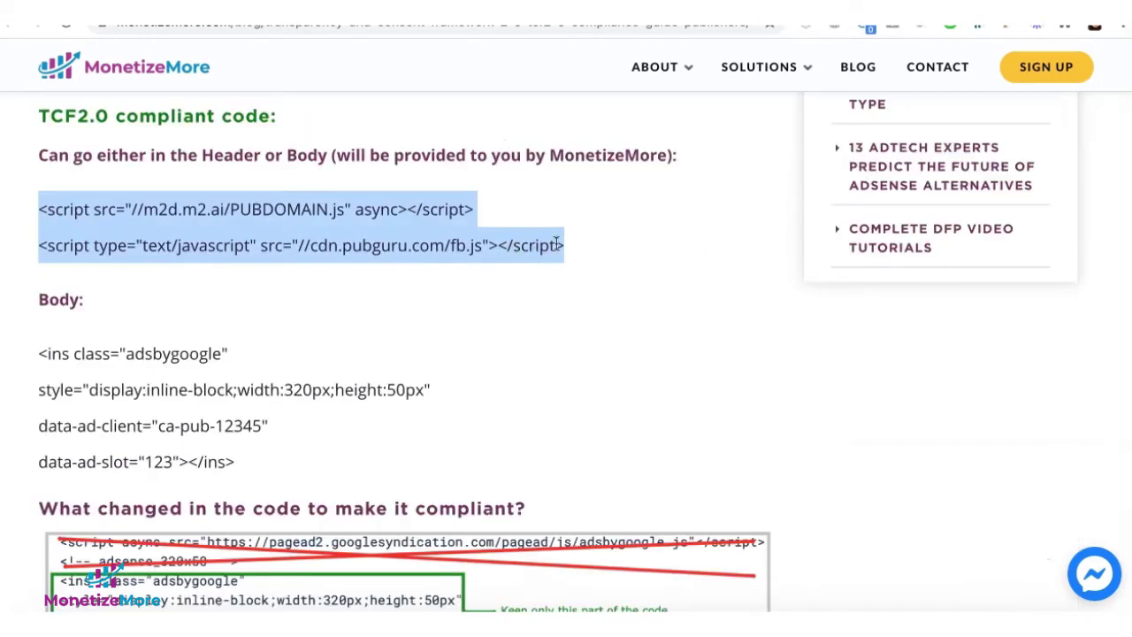
- Highlight the PUBDOMAIN placeholder and copy the m2d.m2.ai and cdn.pubguru.com/fb.js script tags from the AdSense TCF2.0 compliant code
drag(230, 210, 327, 210)
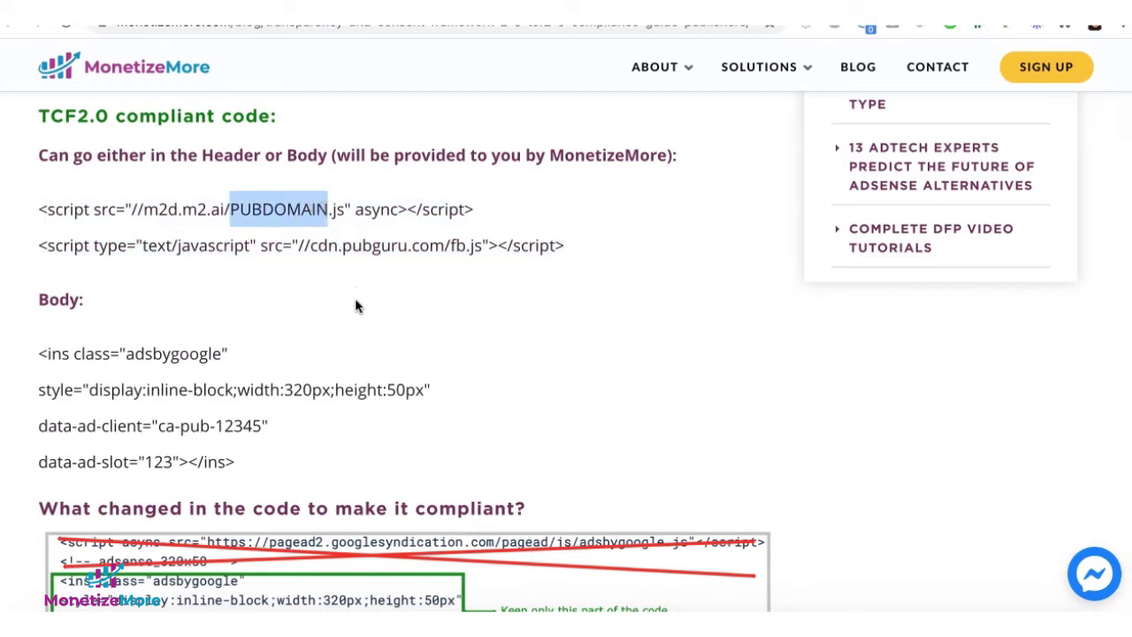
click(365, 212)
drag(471, 209, 38, 210)
click(209, 212)
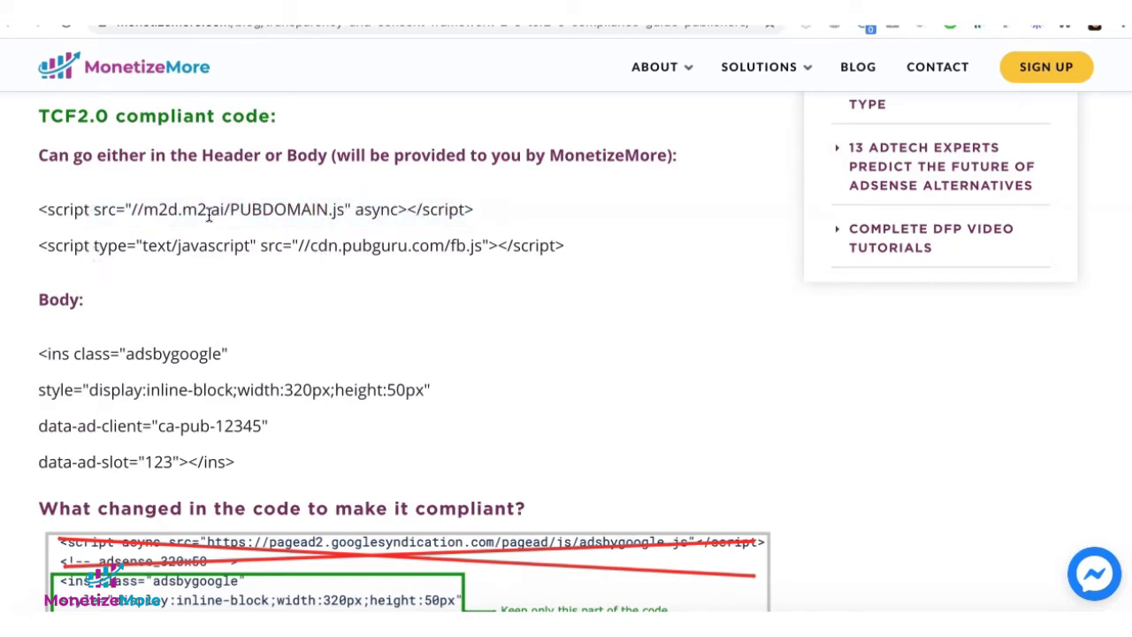
drag(230, 210, 328, 204)
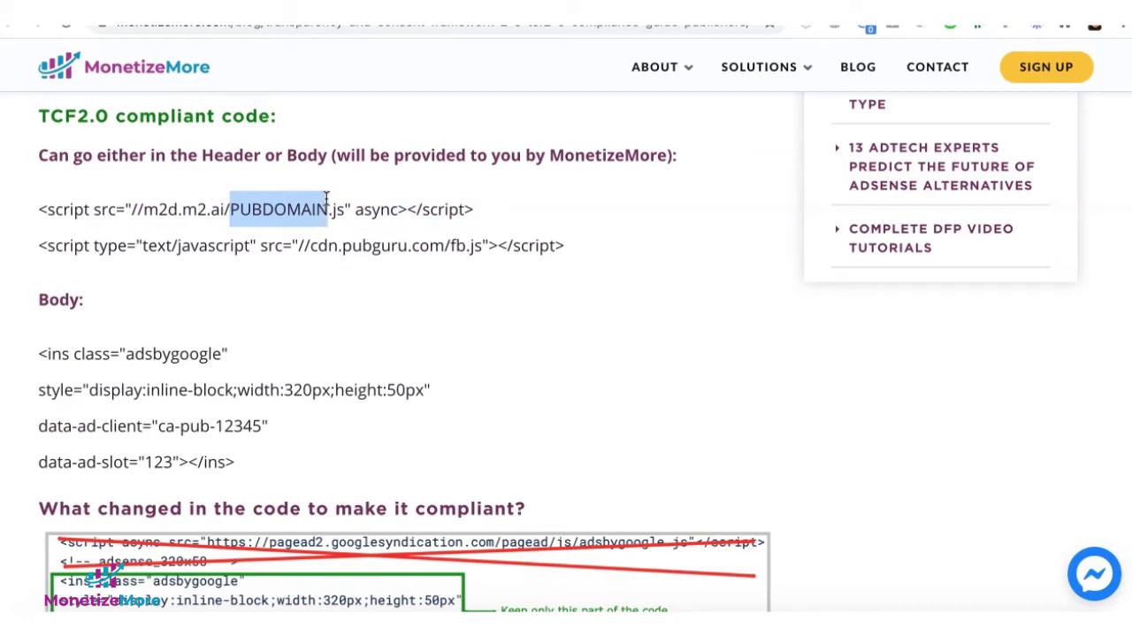
click(329, 244)
drag(604, 249, 39, 218)
key(ctrl+c)
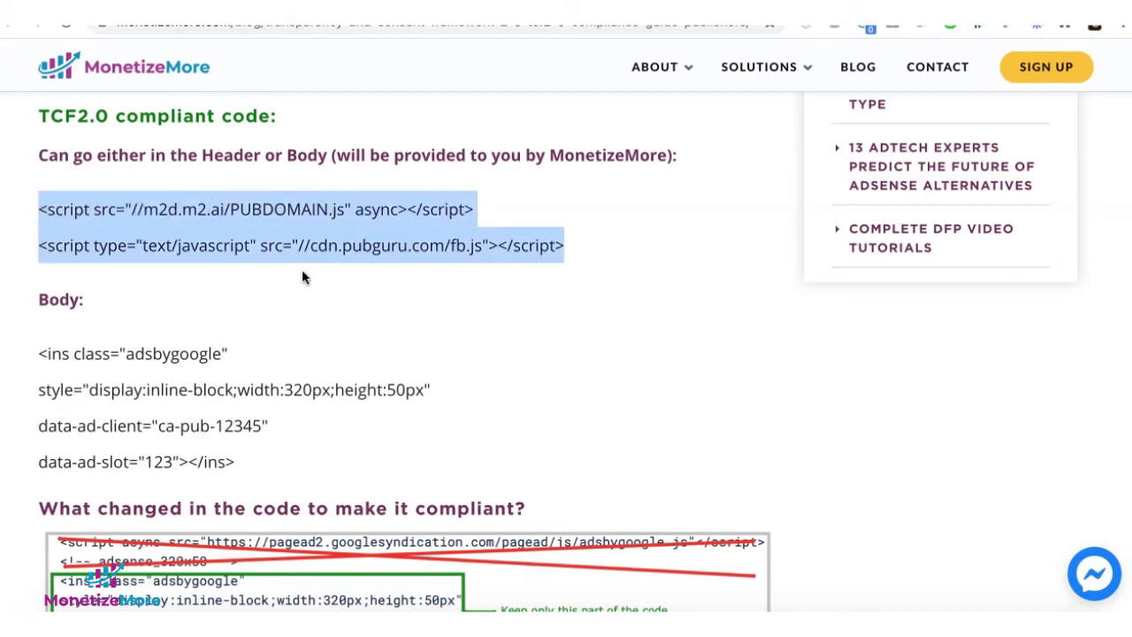
- Check the guide's header or body placement note and paste the copied script tags into Ad Inserter's HTML page header code
drag(202, 156, 321, 151)
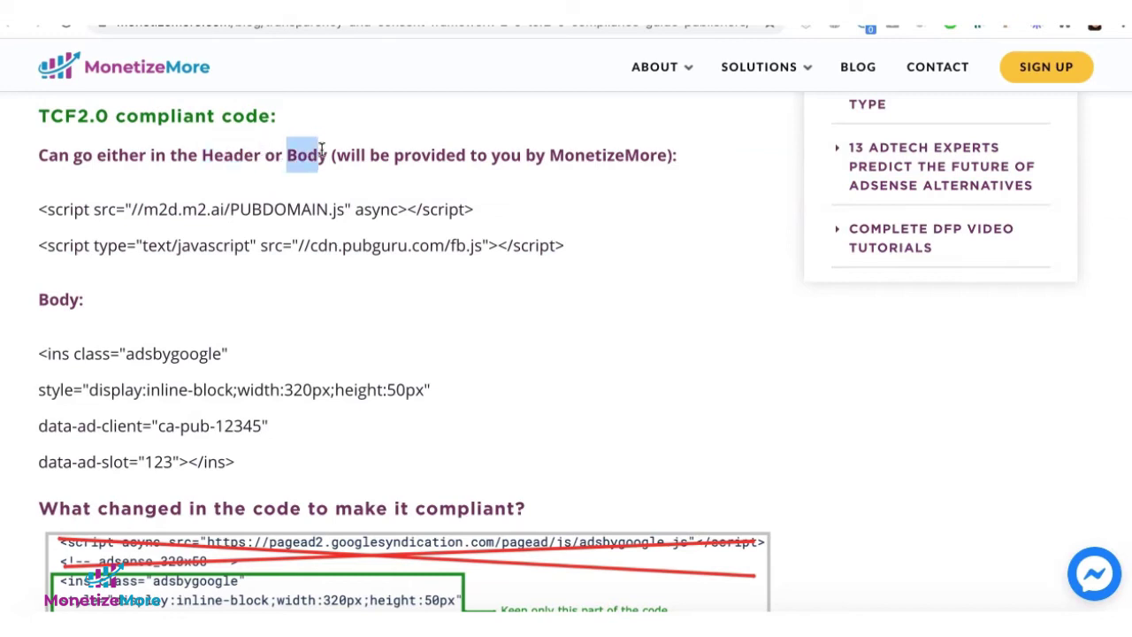
click(571, 212)
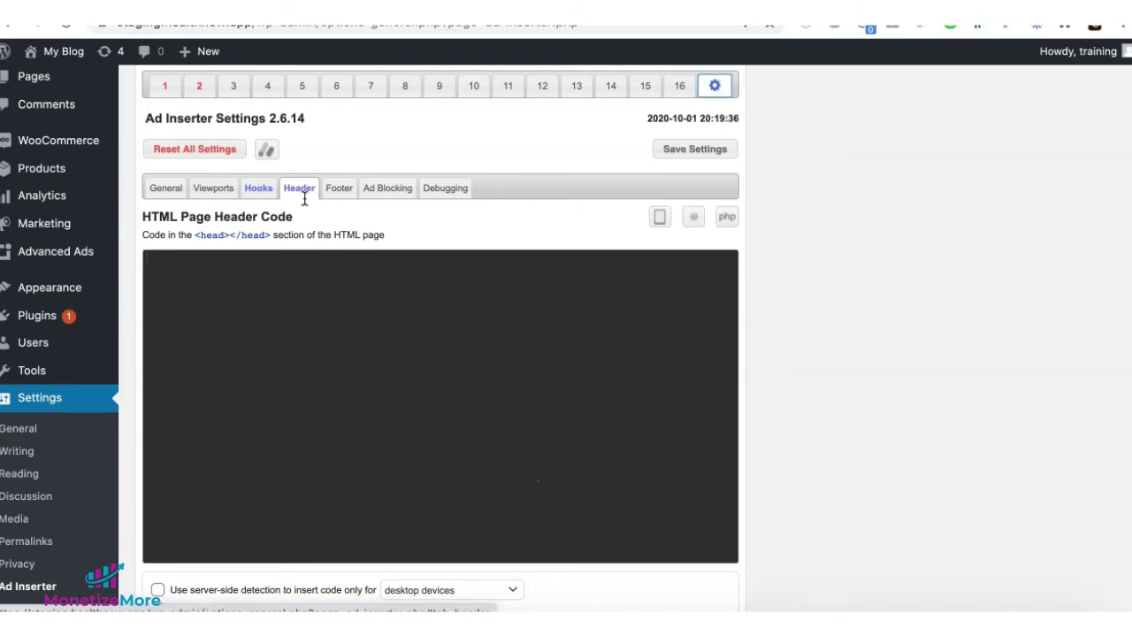
key(ctrl+v)
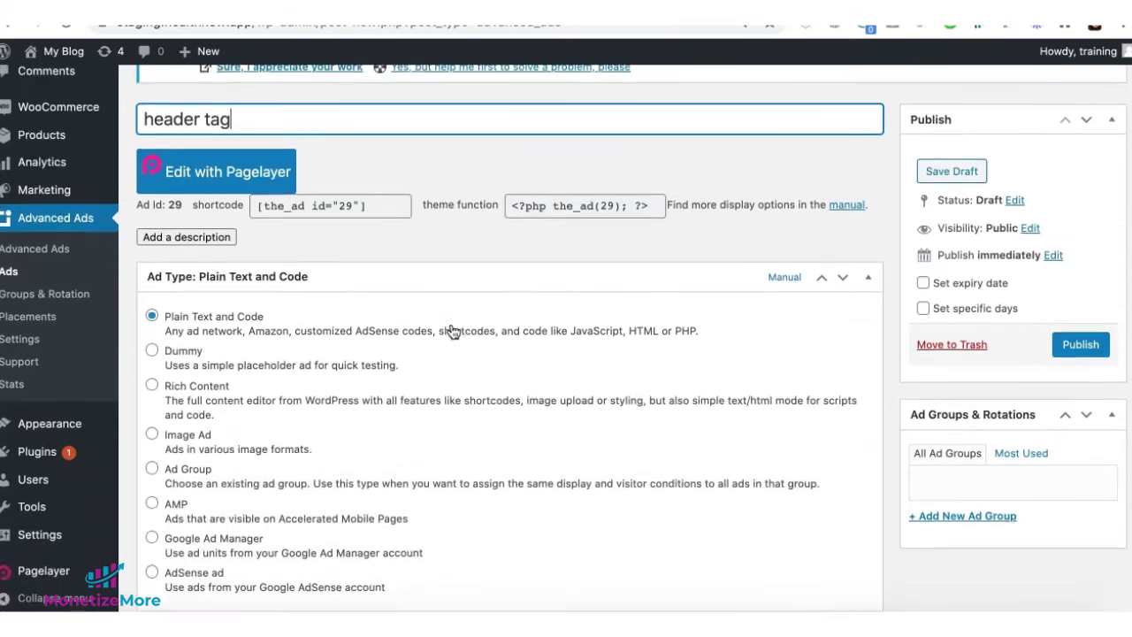
- Paste the copied script tags into the ad parameters of the "header tag" plain text and code ad, and publish it
scroll(292, 273, down, 2)
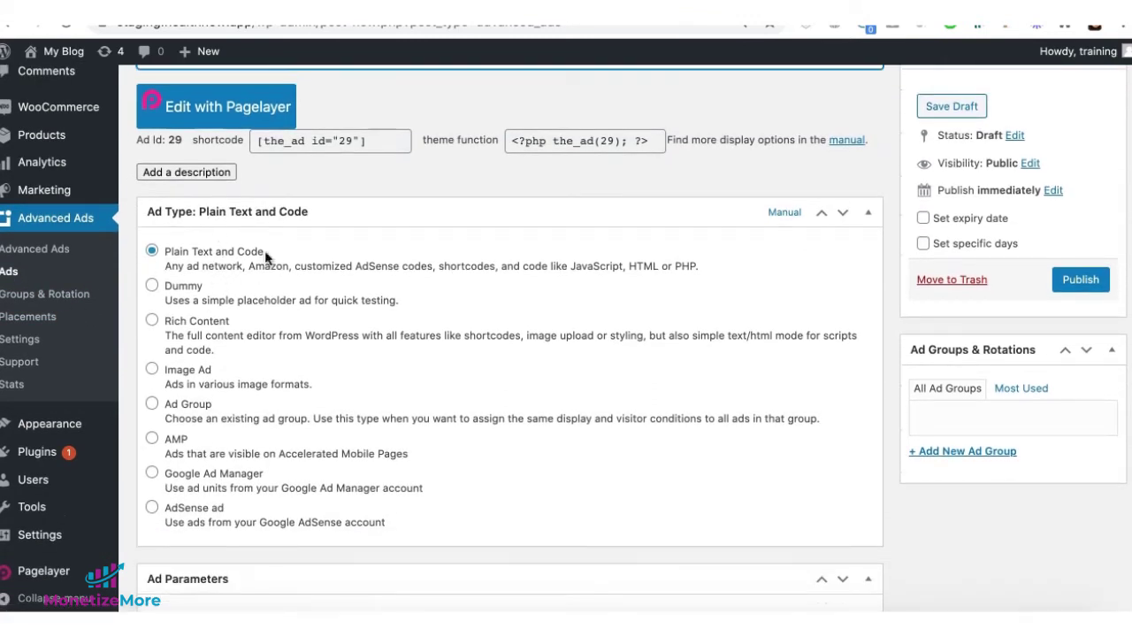
scroll(265, 256, down, 5)
click(322, 315)
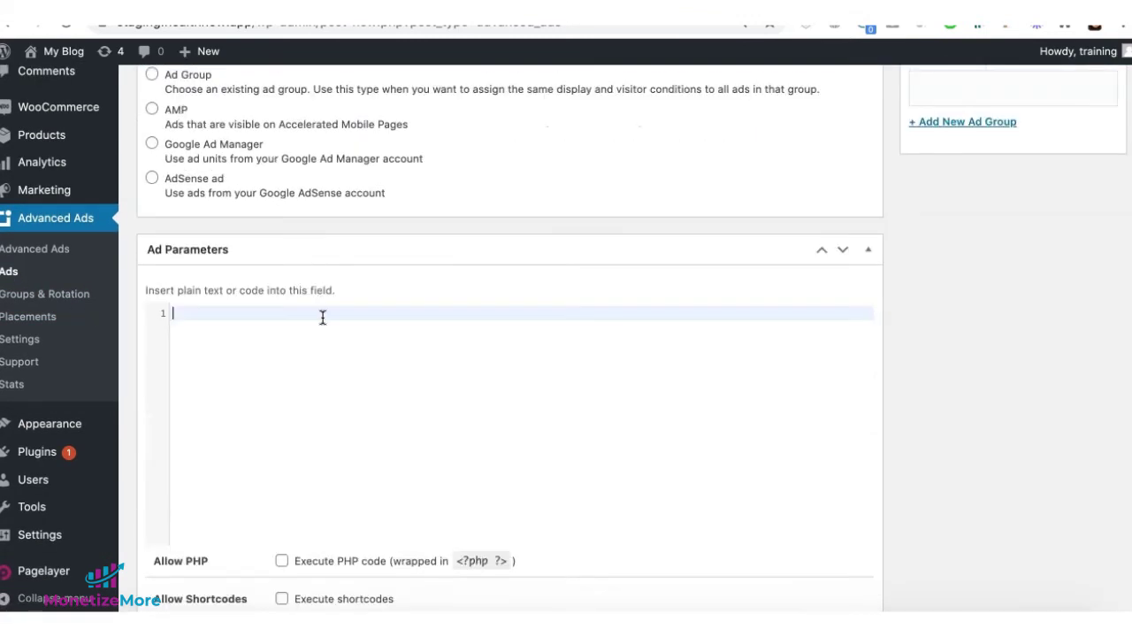
key(super+v)
scroll(689, 424, up, 5)
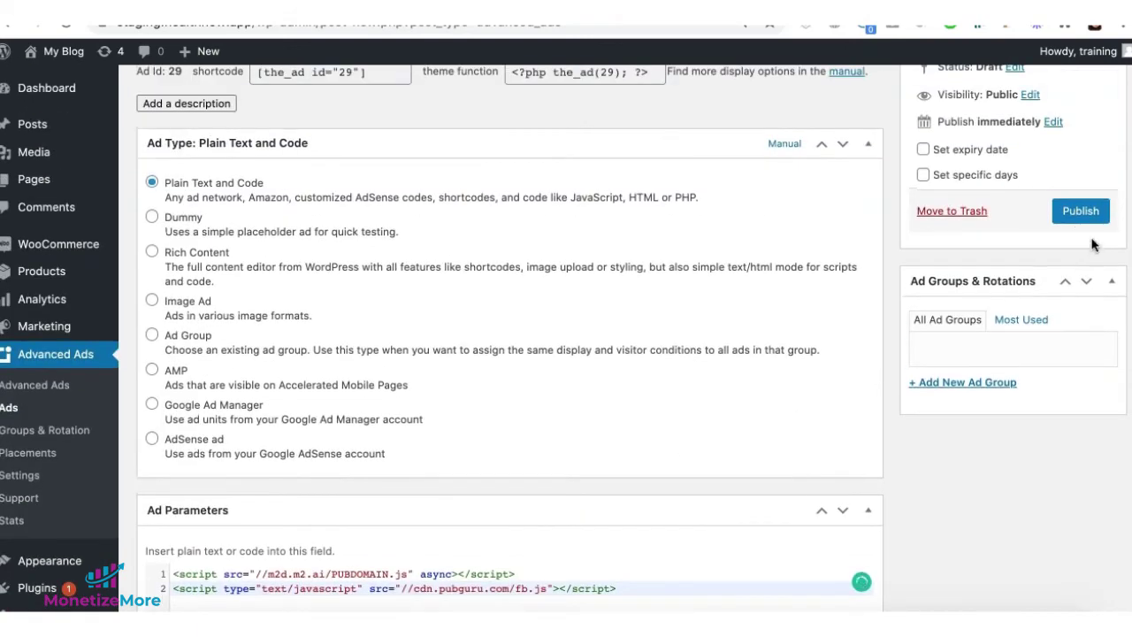
click(1079, 214)
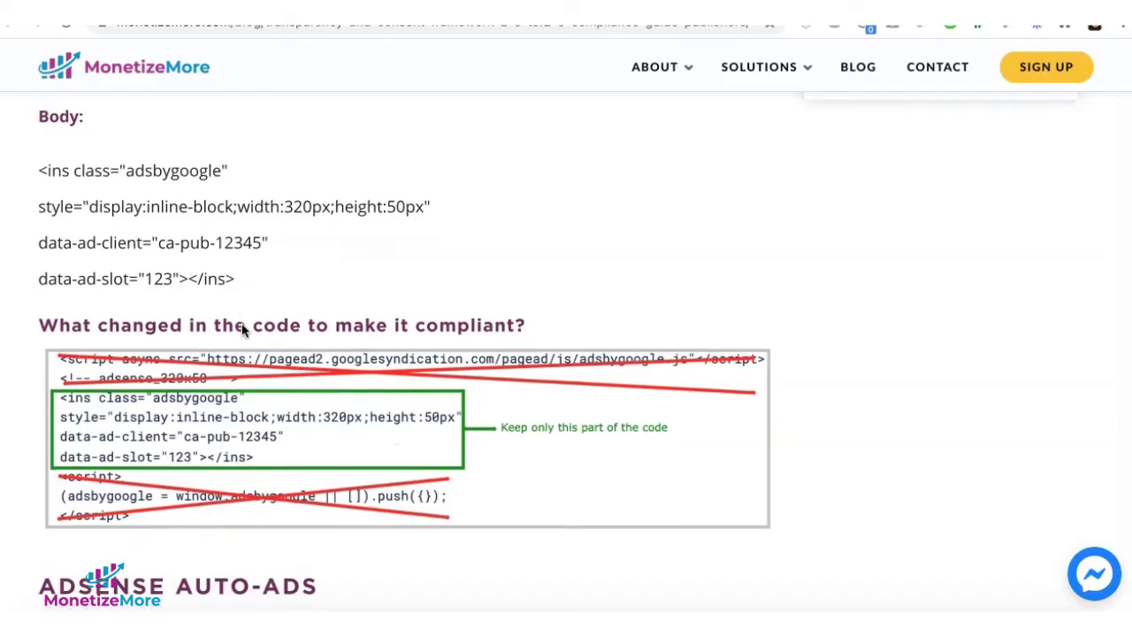
- Highlight the adsbygoogle ins code under the guide's Body heading, including its opening and closing ins tags
scroll(242, 323, up, 1)
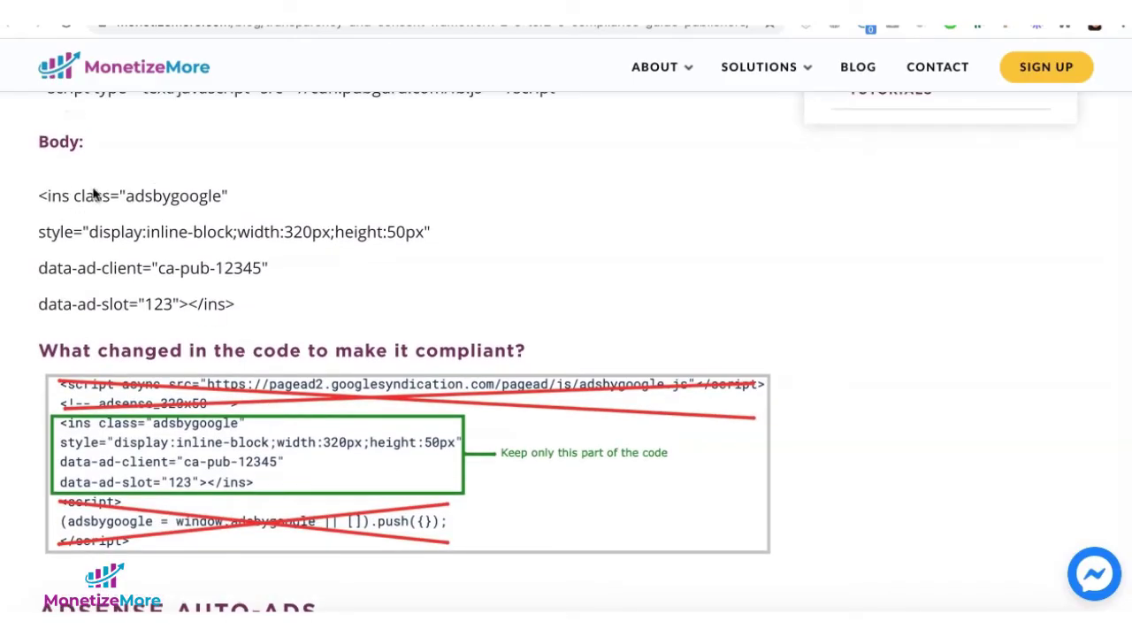
drag(40, 193, 235, 303)
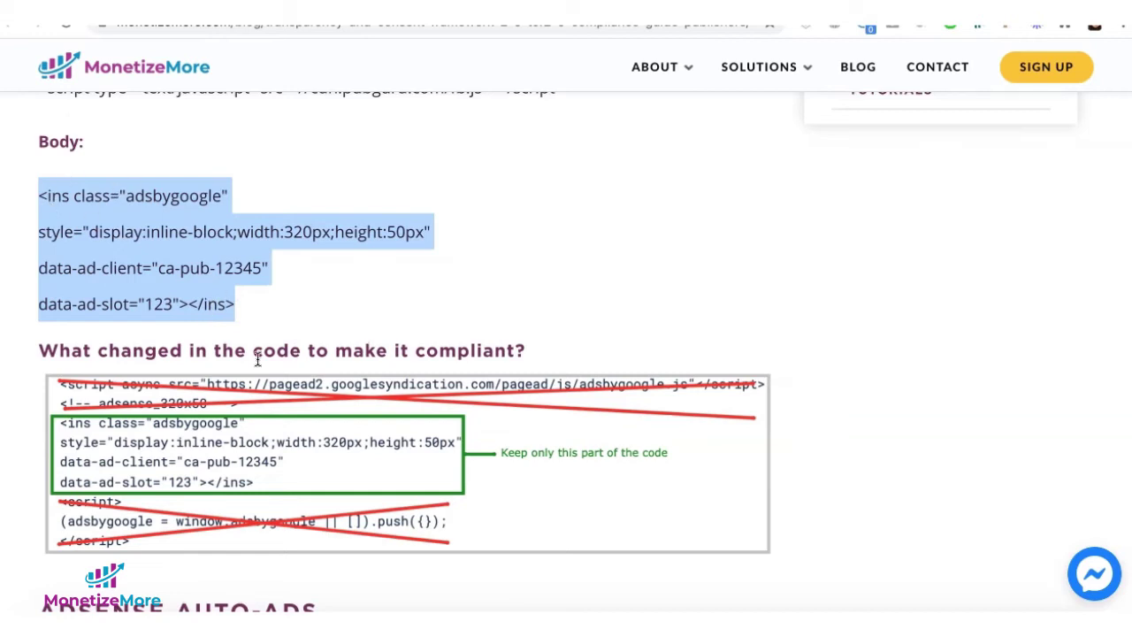
click(148, 248)
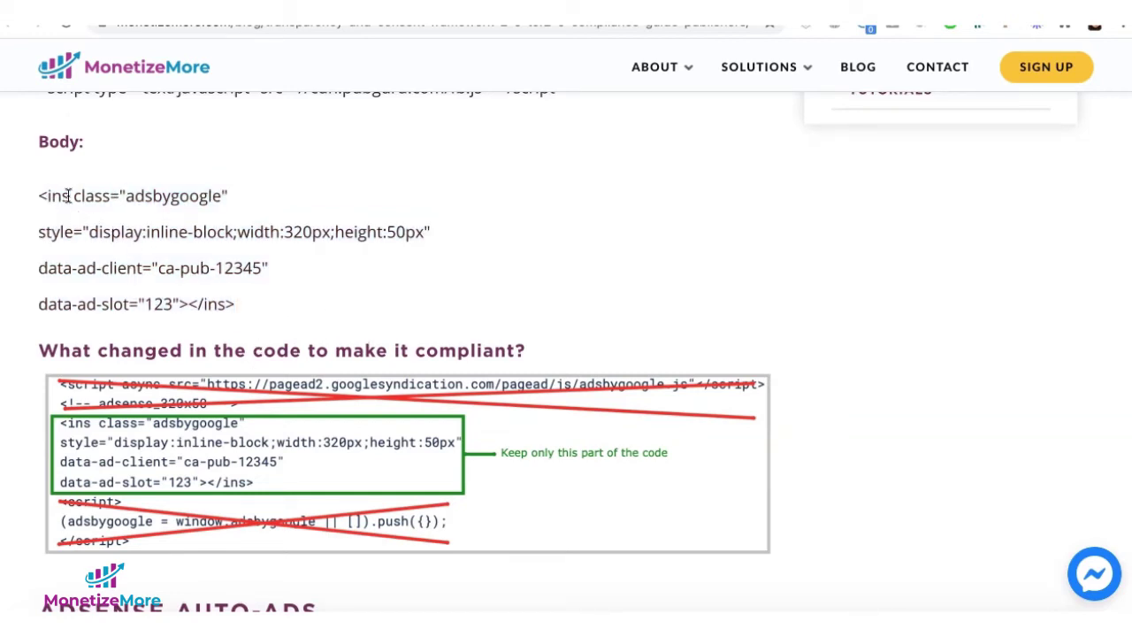
drag(69, 196, 47, 198)
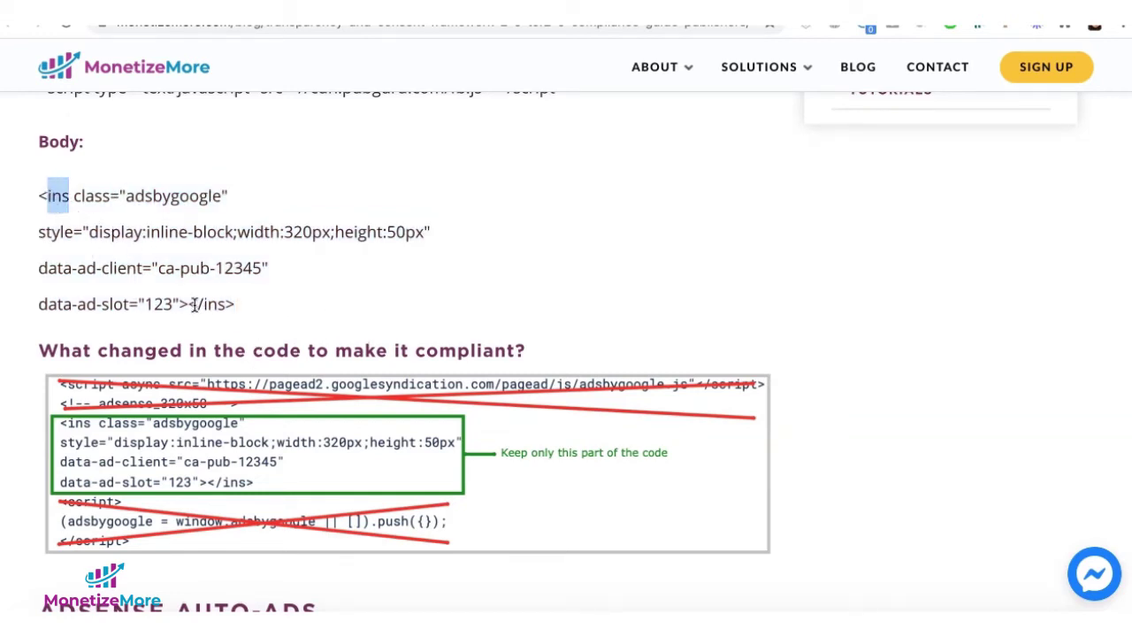
drag(197, 304, 231, 303)
click(287, 316)
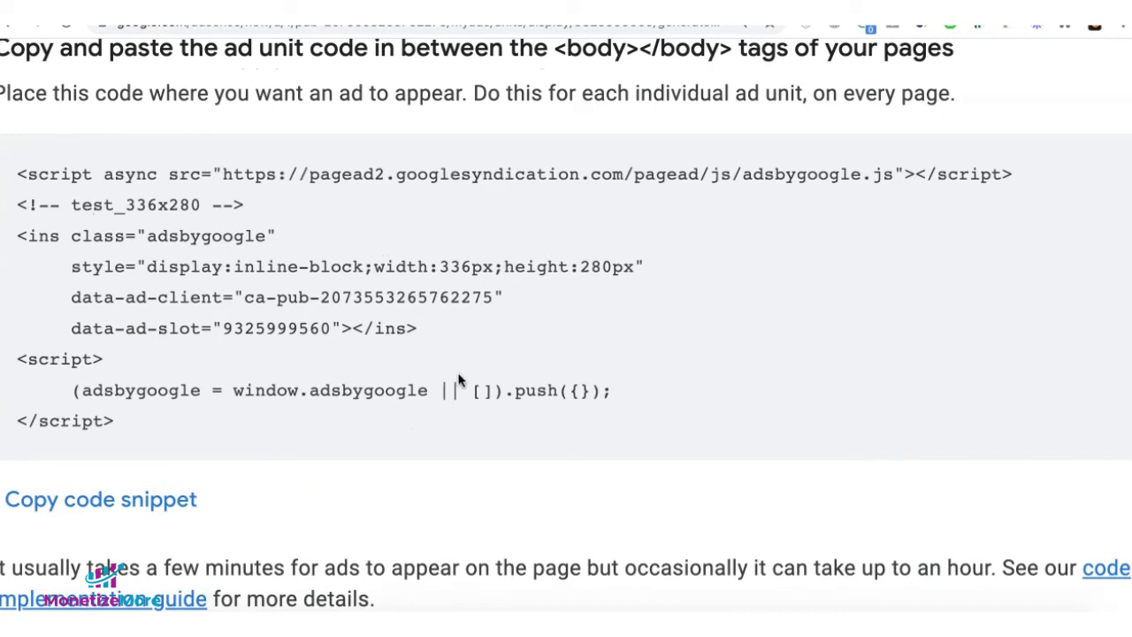
- Highlight the ins element to keep in AdSense's test_336x280 ad unit code, and the surrounding script and comment lines to leave out
drag(17, 235, 470, 353)
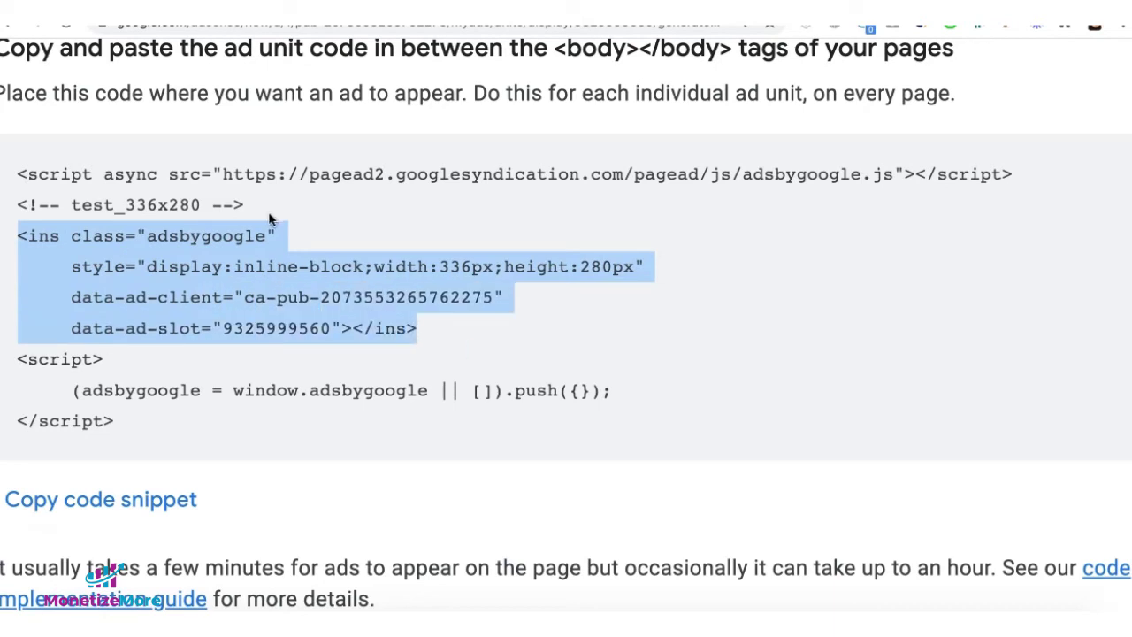
drag(267, 212, 28, 174)
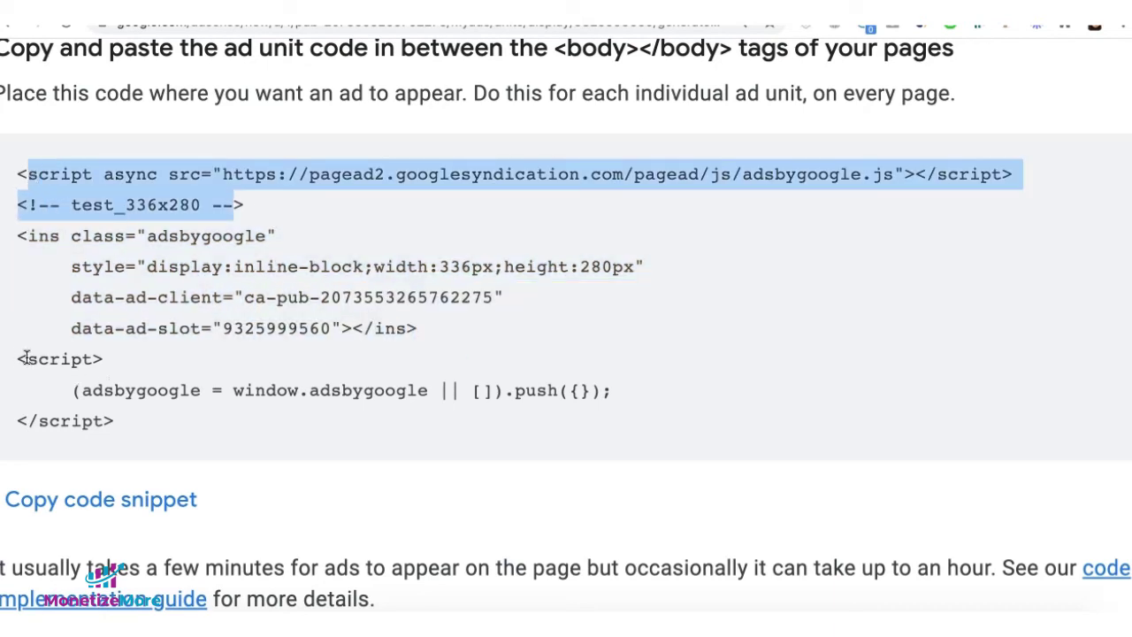
drag(25, 358, 138, 422)
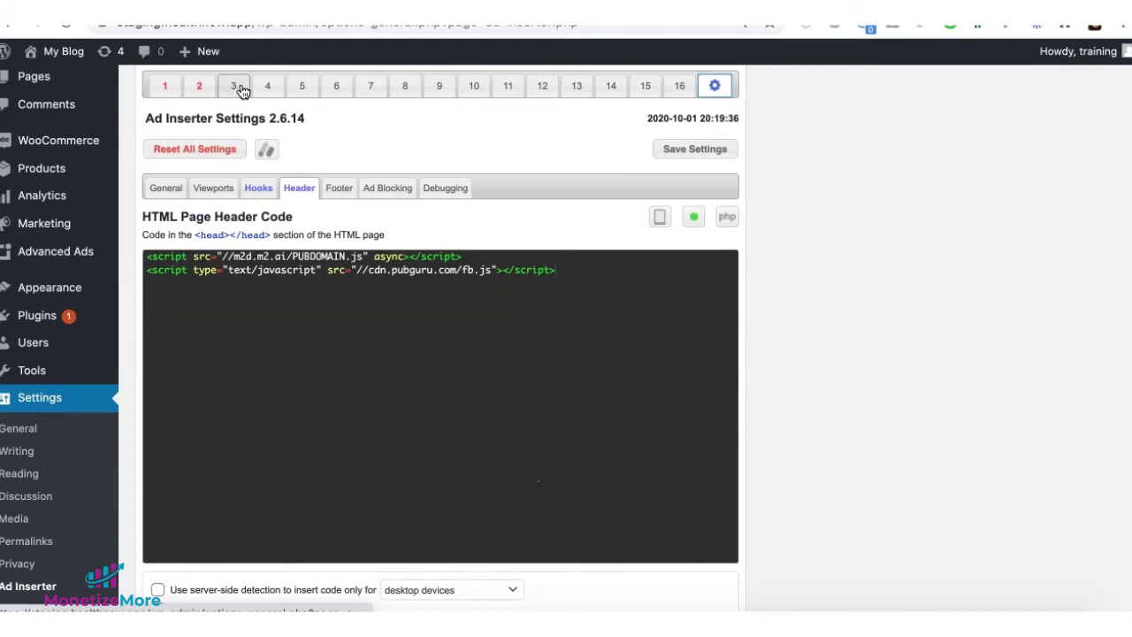
- Review the 336x280 adsbygoogle ins code and its insertion options in Ad Inserter's block 3, and open the empty block 4
click(237, 86)
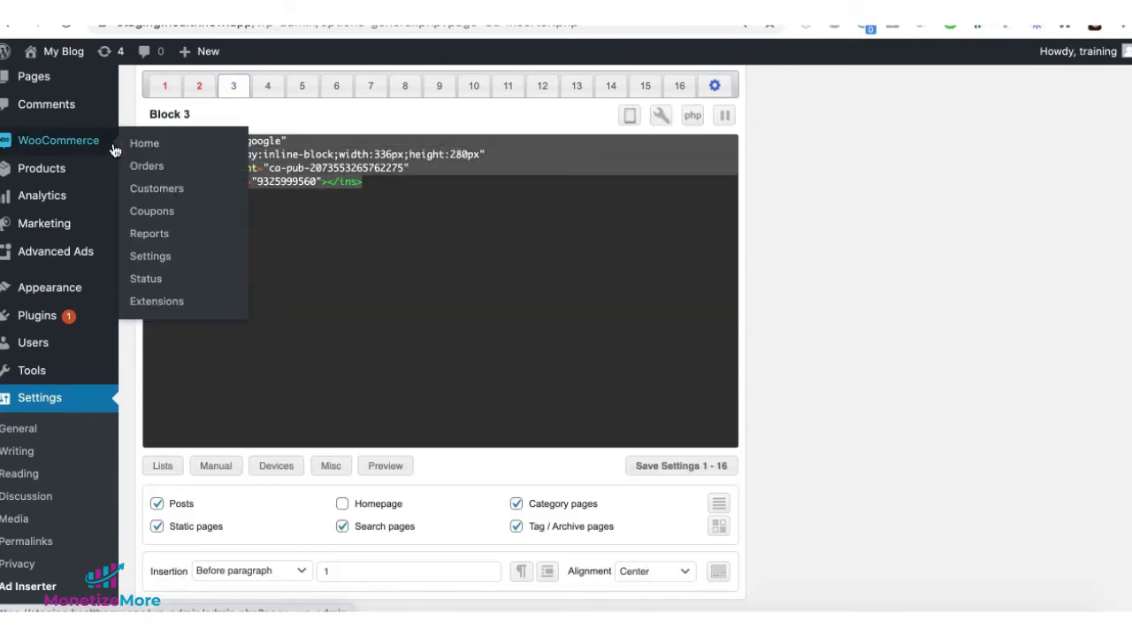
click(405, 184)
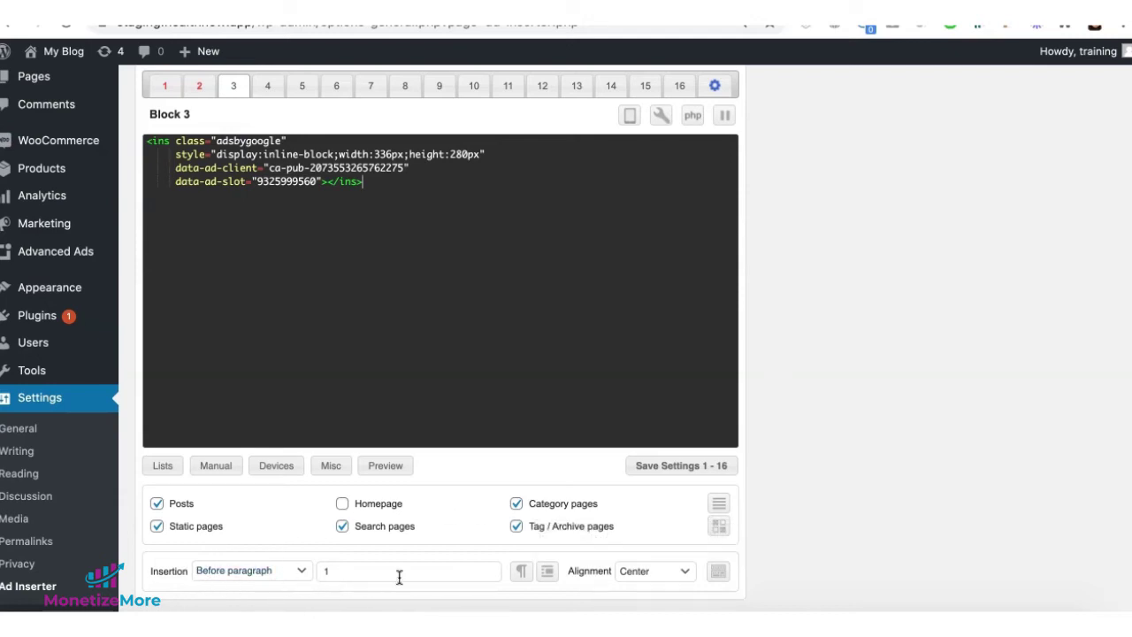
click(264, 85)
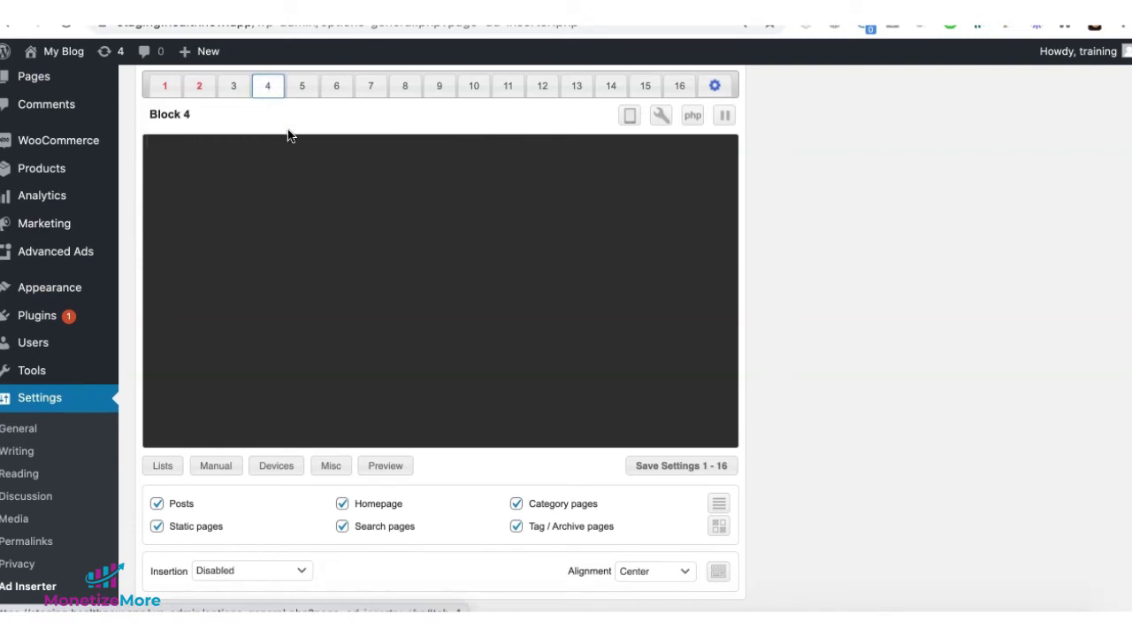
click(267, 155)
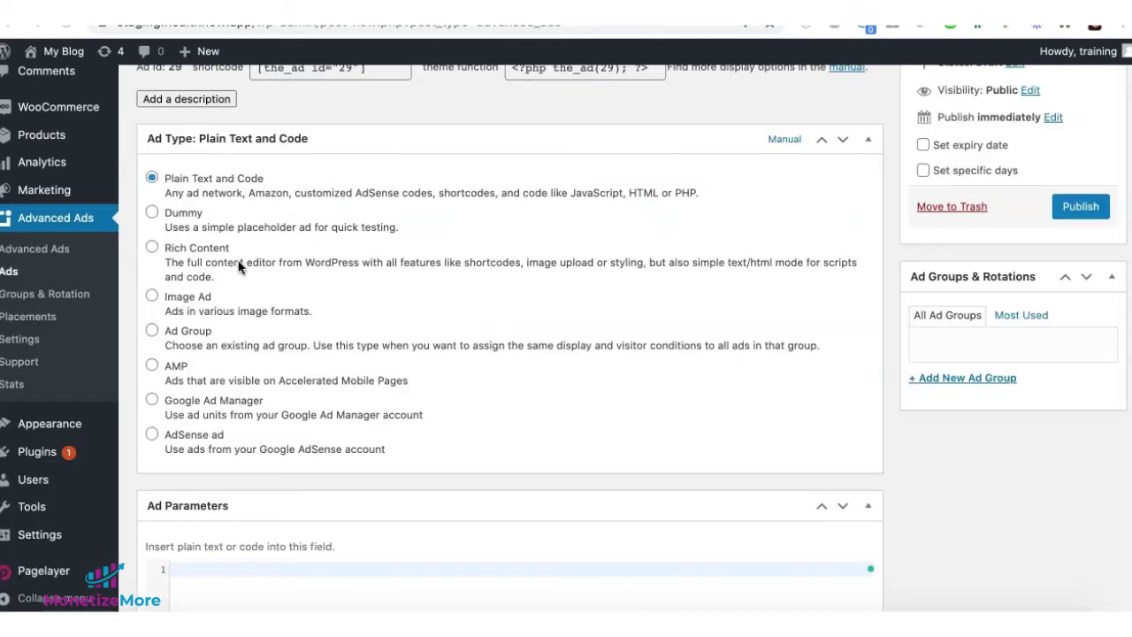
- Paste the ins ad code into the ad parameters of the new plain text and code ad, and review its layout and condition settings
scroll(321, 316, down, 3)
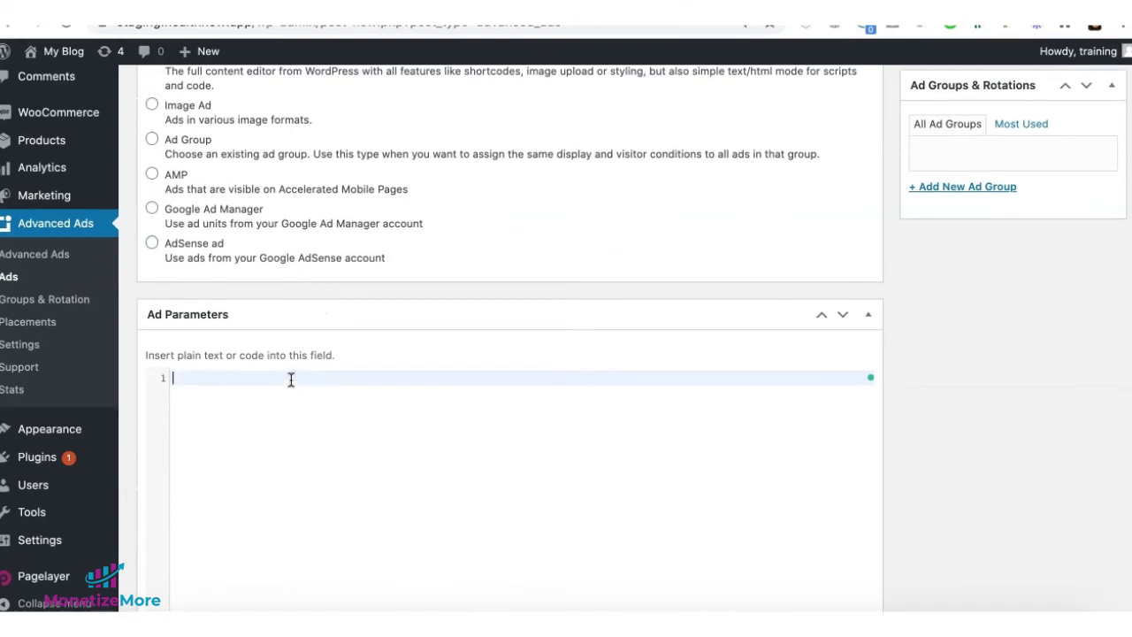
key(ctrl+v)
scroll(915, 277, down, 10)
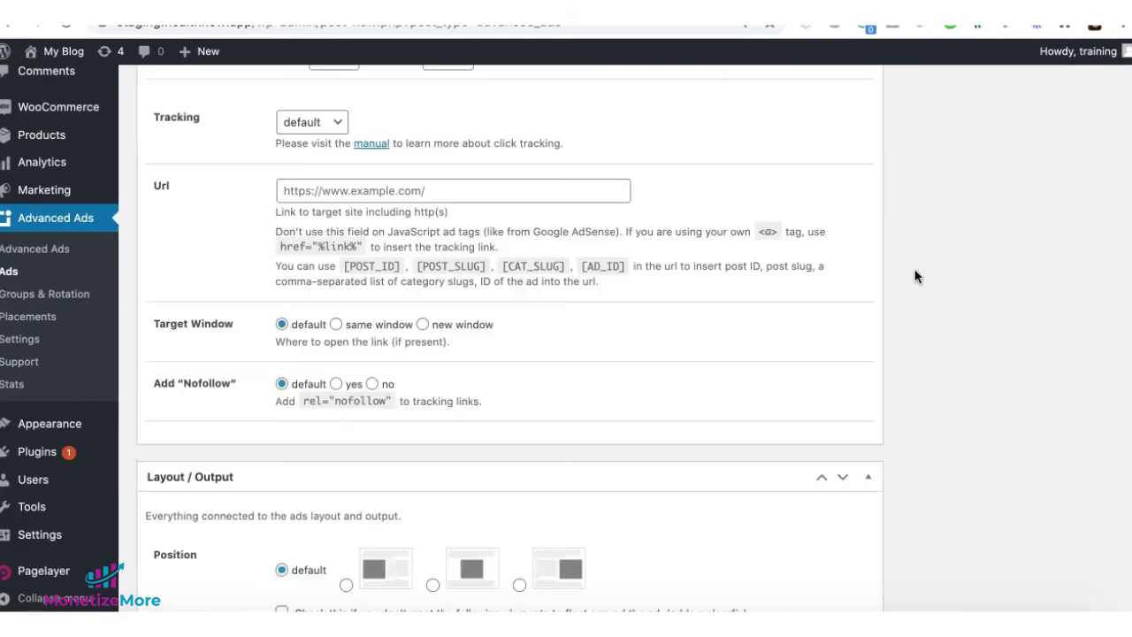
scroll(293, 425, down, 12)
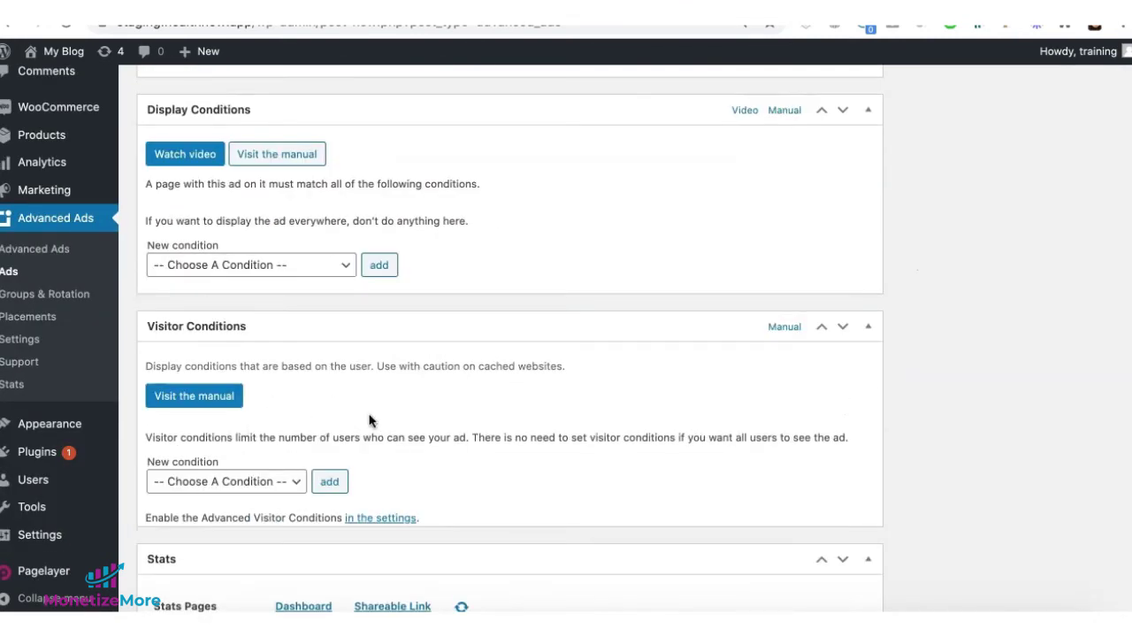
scroll(841, 432, up, 20)
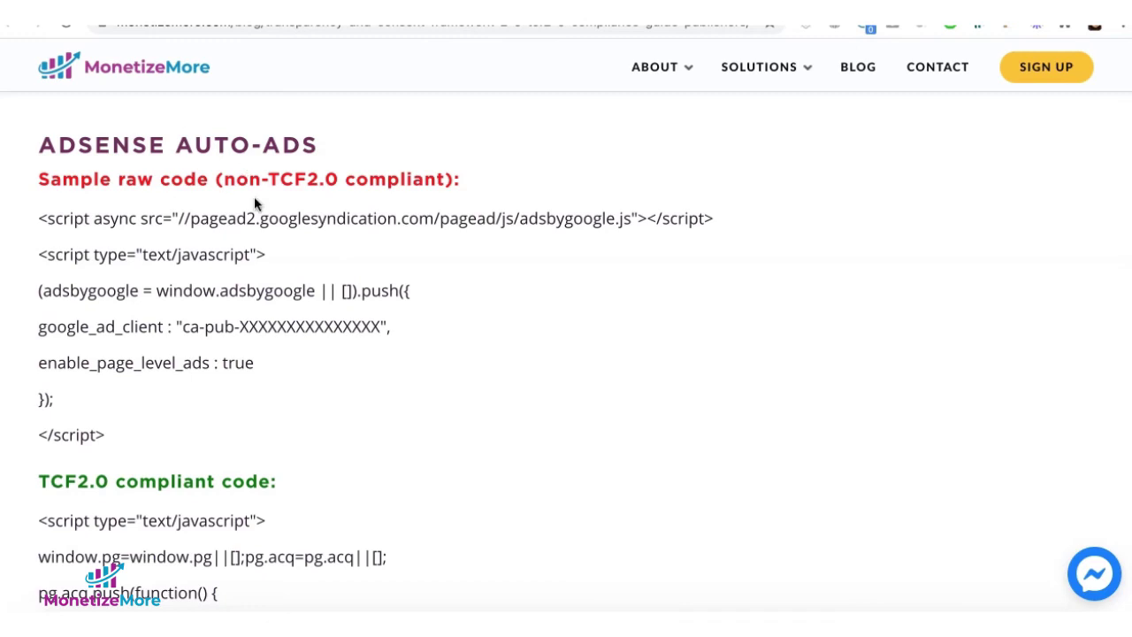
- Copy the full TCF2.0 compliant code of the guide's AdSense Auto-Ads section and paste it into the Sublime Text file
scroll(253, 199, down, 4)
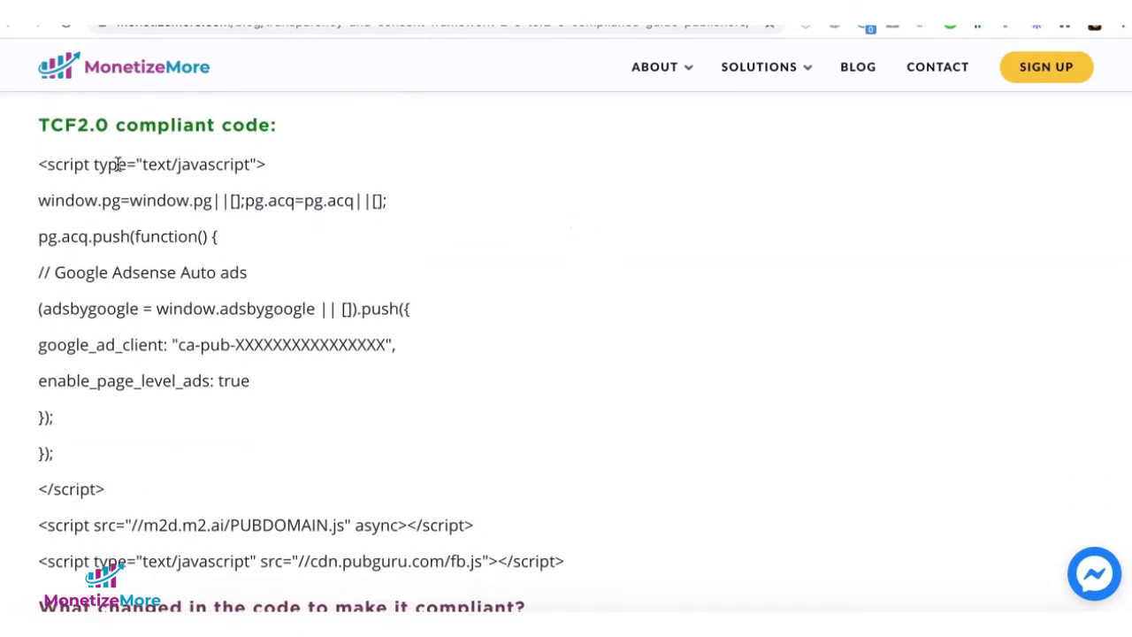
scroll(159, 268, down, 1)
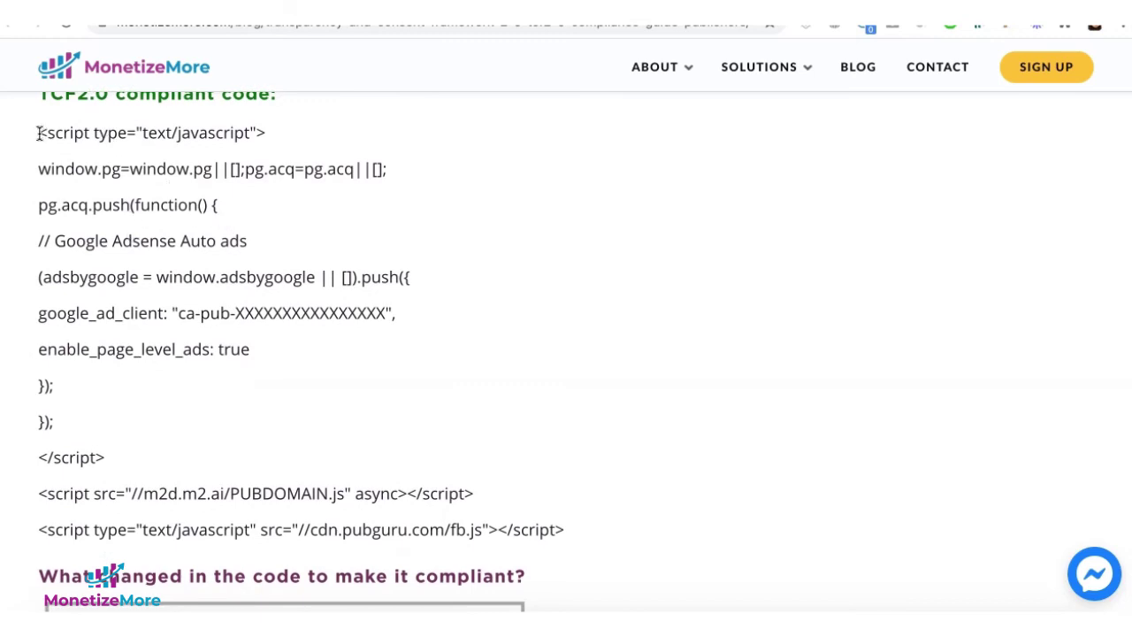
drag(38, 133, 575, 531)
key(ctrl+c)
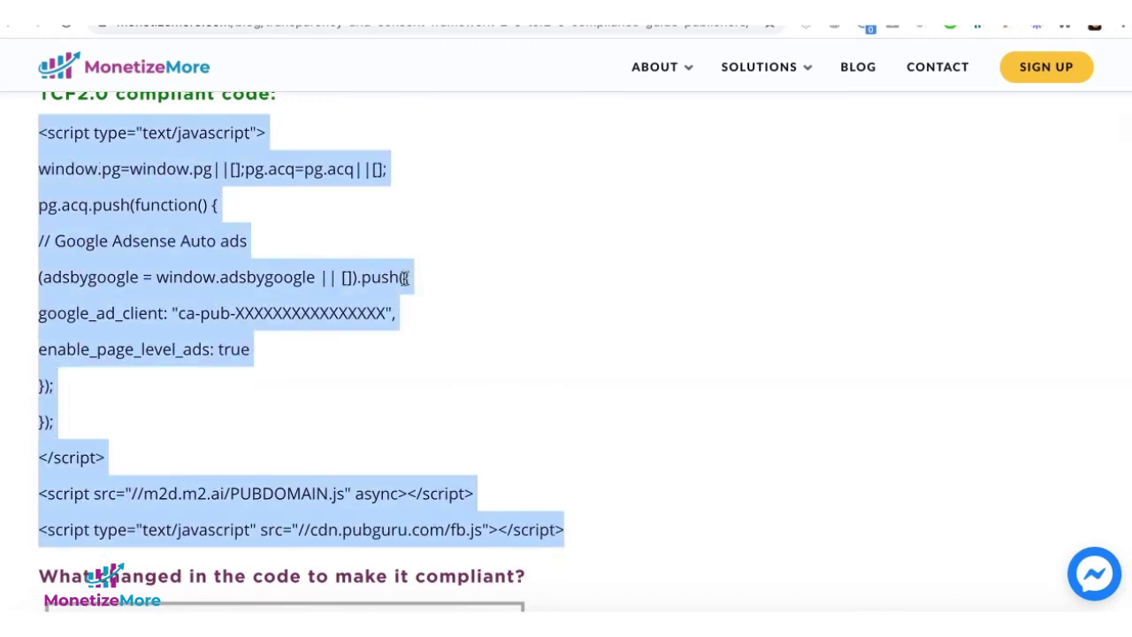
key(alt+Tab)
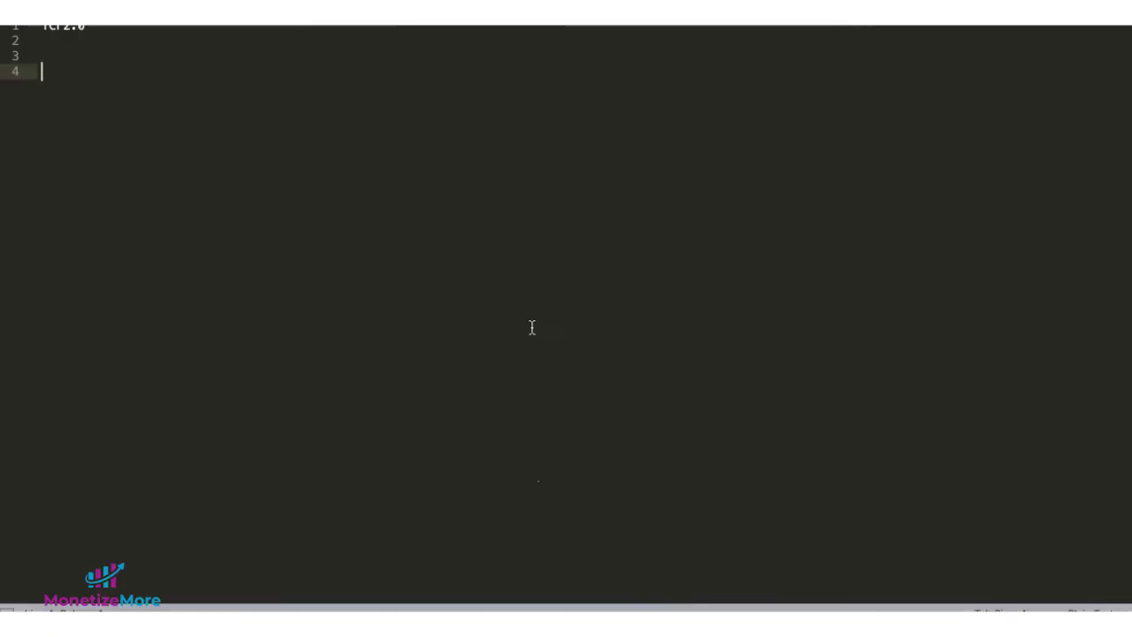
key(ctrl+v)
key(alt+Tab)
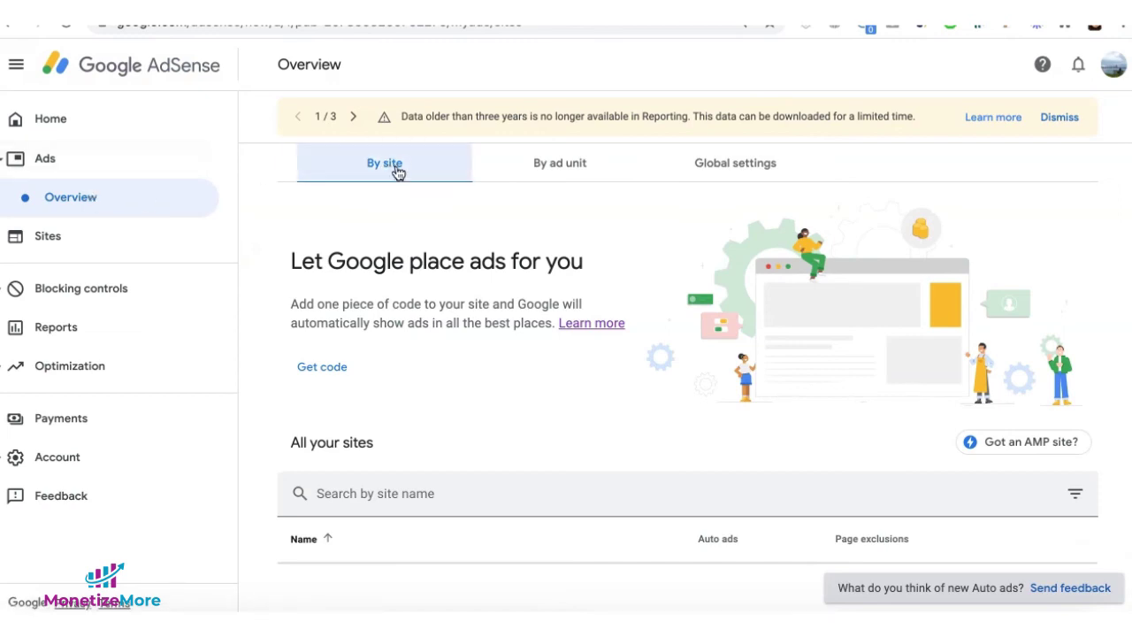
- Get the auto ads code in AdSense and replace the google_ad_client placeholder in Sublime Text with its publisher ID
scroll(309, 358, down, 1)
click(308, 362)
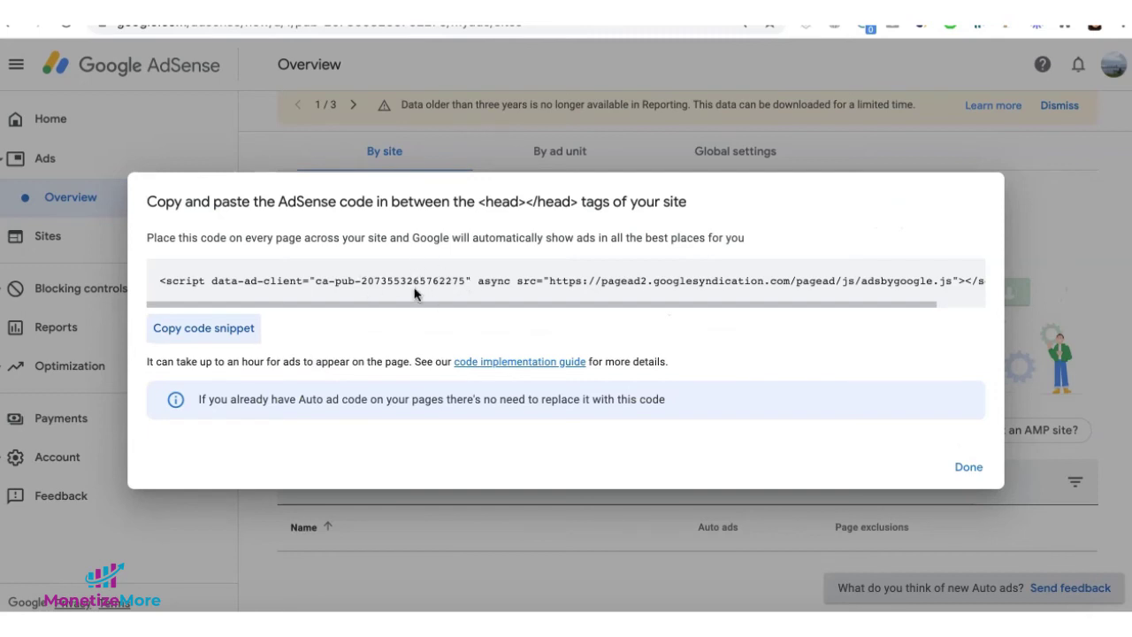
drag(465, 277, 363, 279)
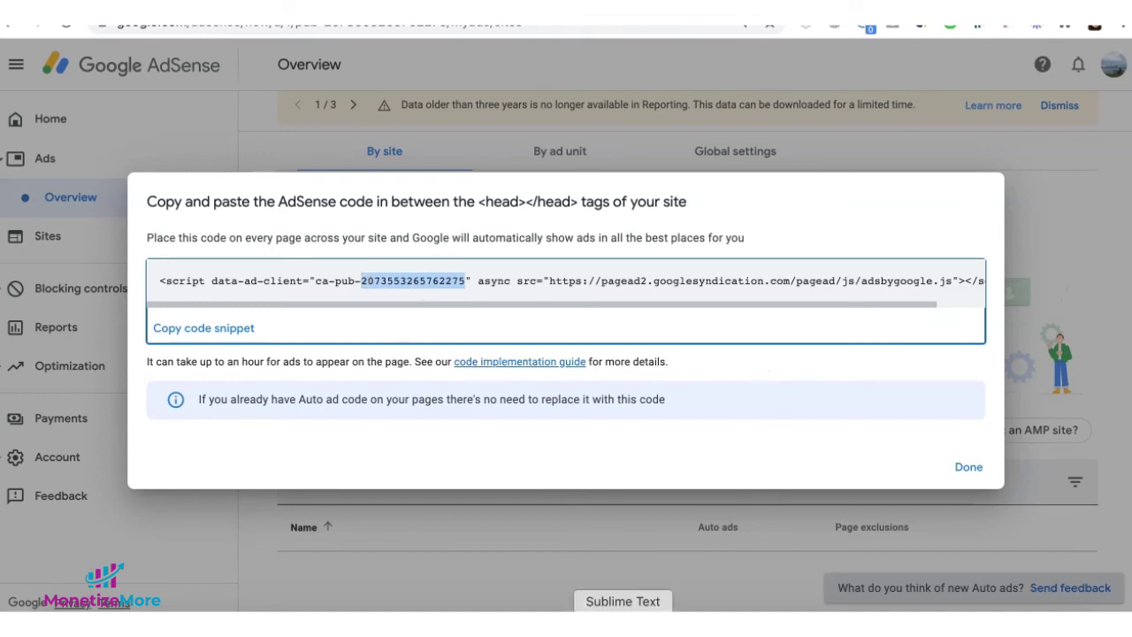
click(610, 608)
drag(229, 148, 346, 148)
key(super+v)
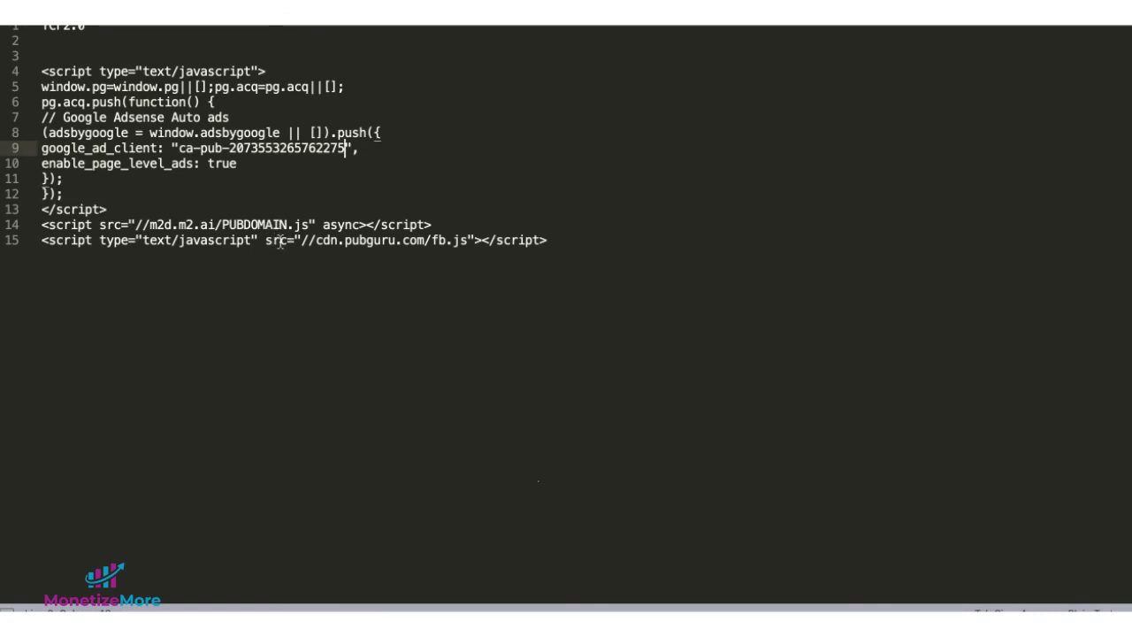
- Highlight the PUBDOMAIN placeholder in the m2d.m2.ai script tag, and copy the whole auto ads code from line 4 to line 15
drag(291, 224, 222, 224)
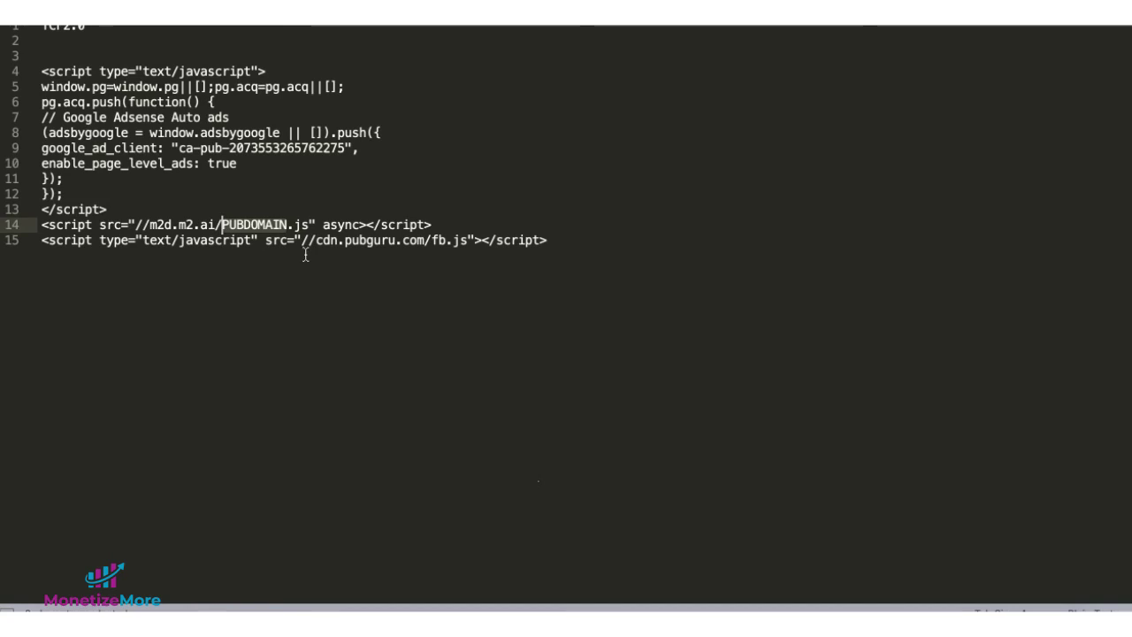
click(323, 225)
drag(575, 240, 40, 70)
key(ctrl+c)
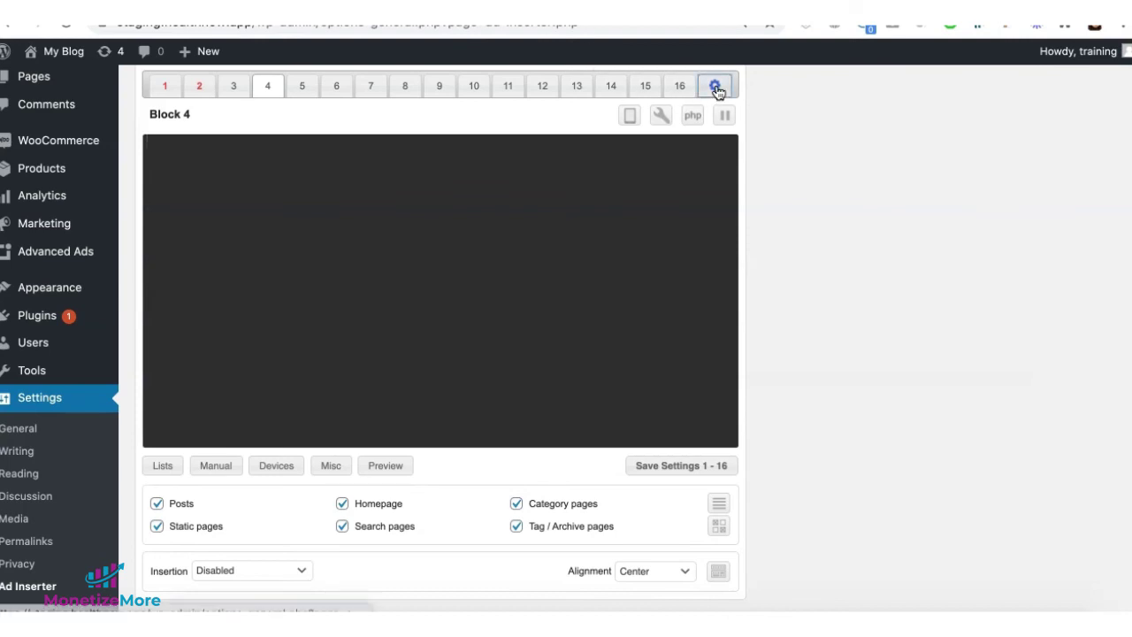
- Replace Ad Inserter's HTML page header code with the copied auto ads code, and highlight its m2d.m2.ai and cdn.pubguru.com/fb.js script tags
click(715, 88)
drag(583, 274, 134, 250)
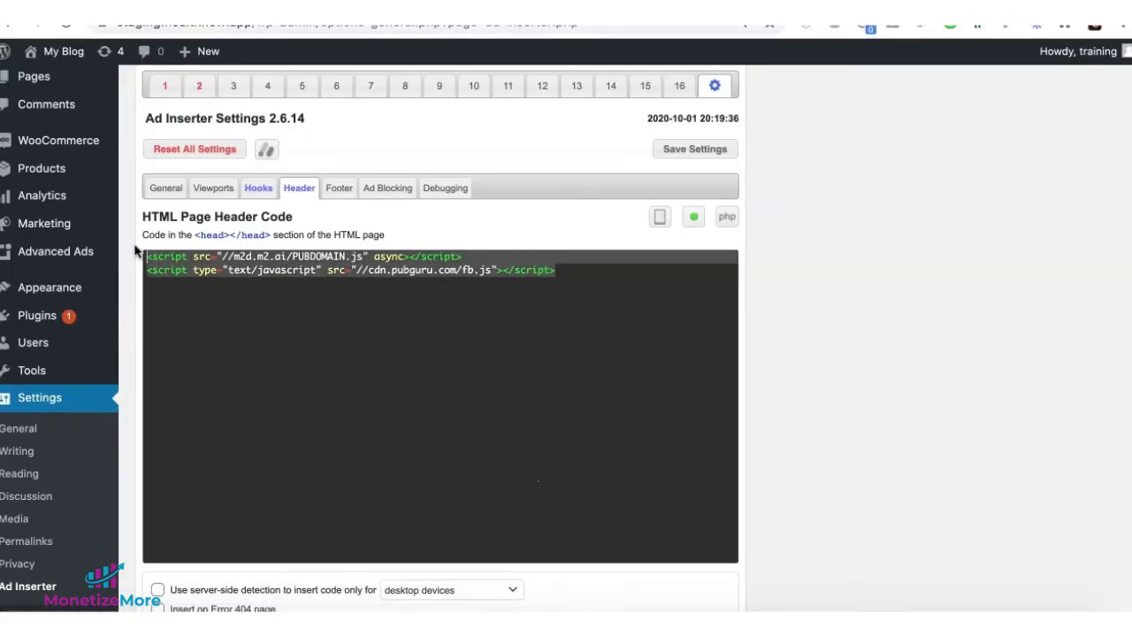
key(ctrl+v)
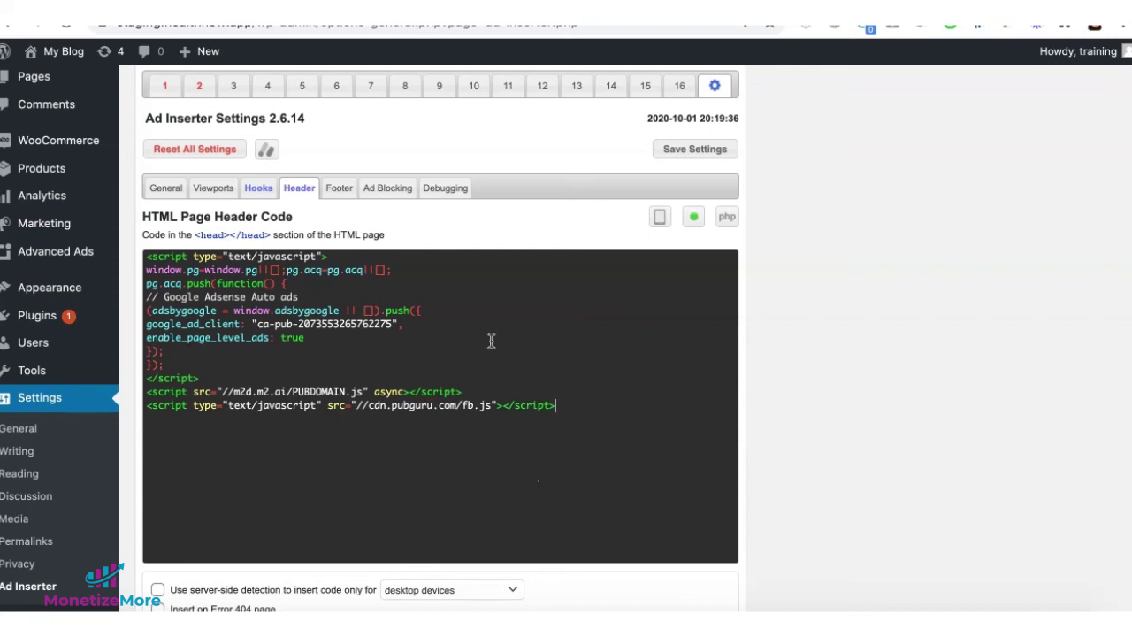
drag(587, 403, 146, 391)
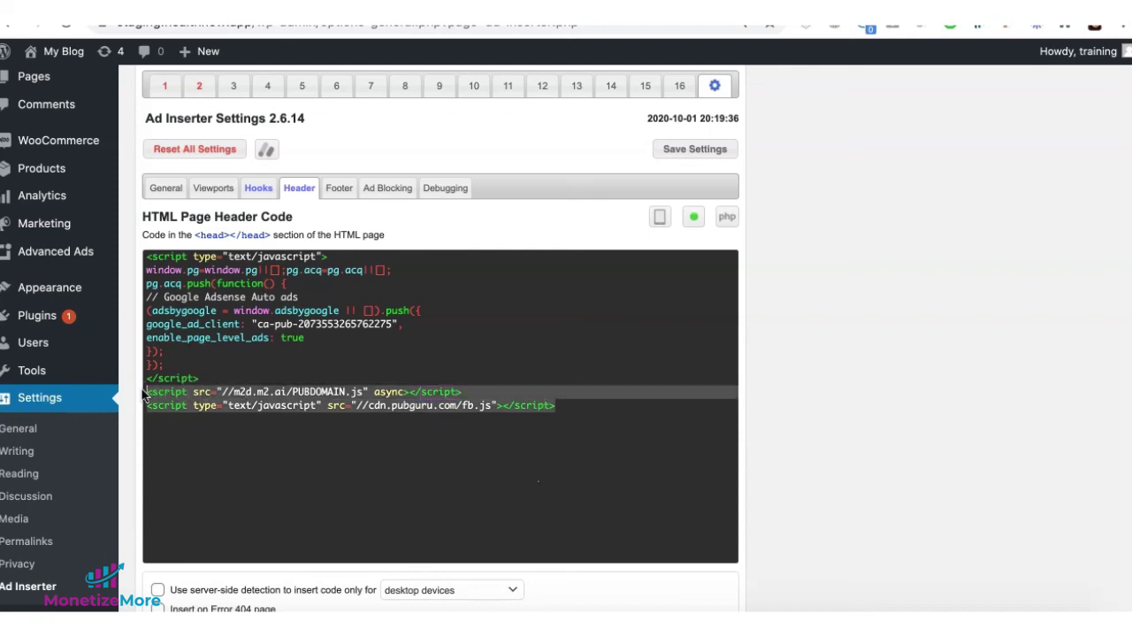
click(256, 430)
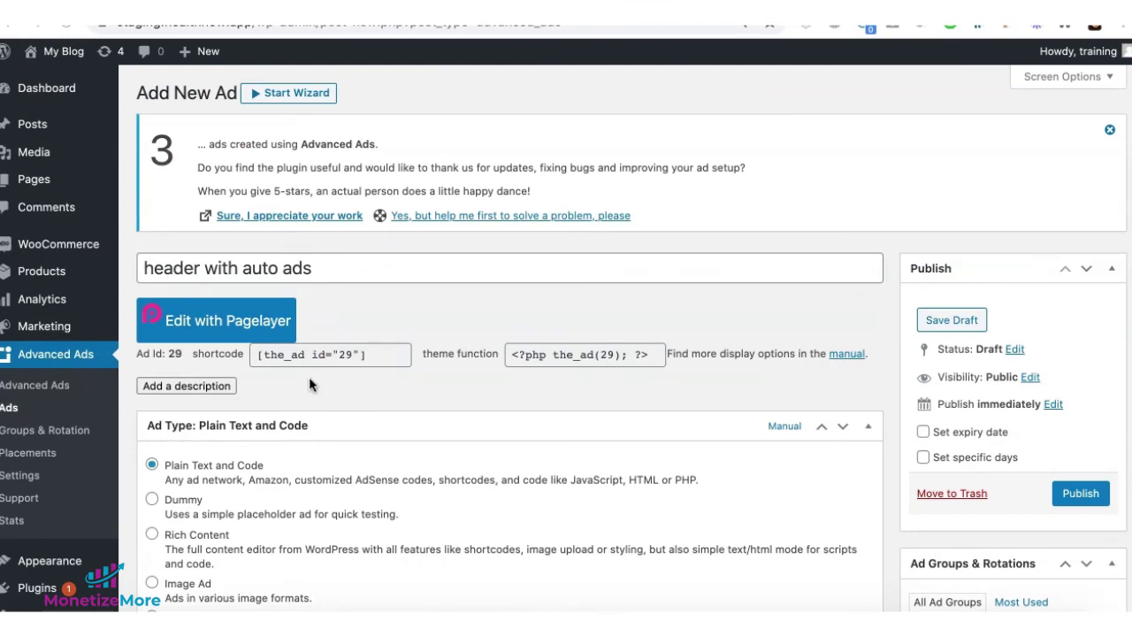
- Review the settings of the "header with auto ads" plain text and code ad in Advanced Ads
scroll(308, 375, down, 5)
scroll(277, 450, down, 5)
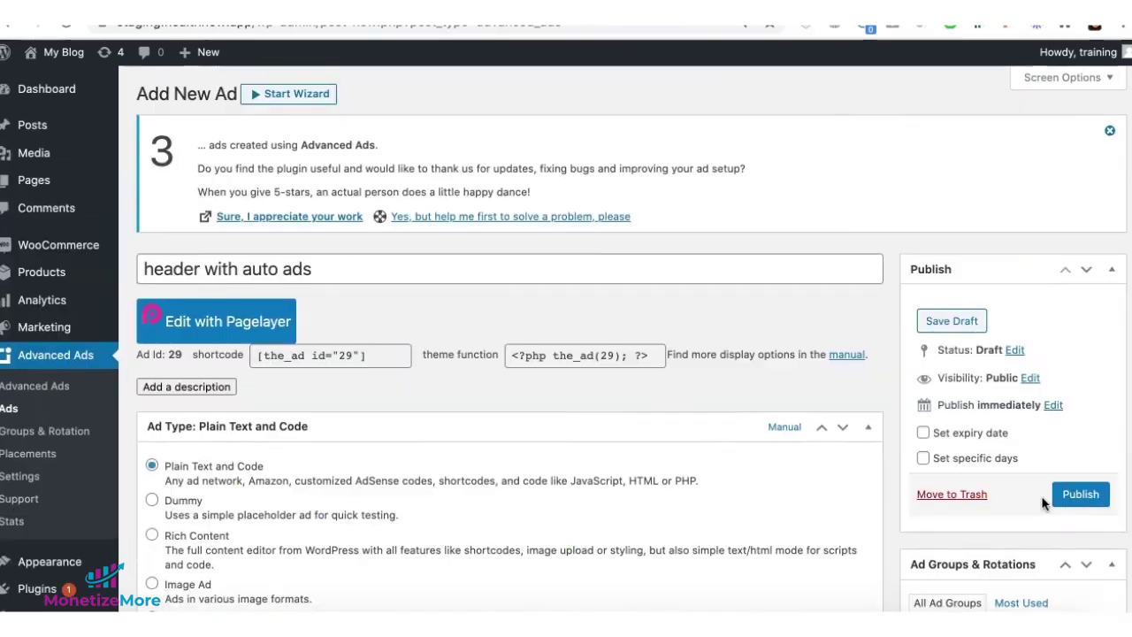
scroll(278, 444, up, 10)
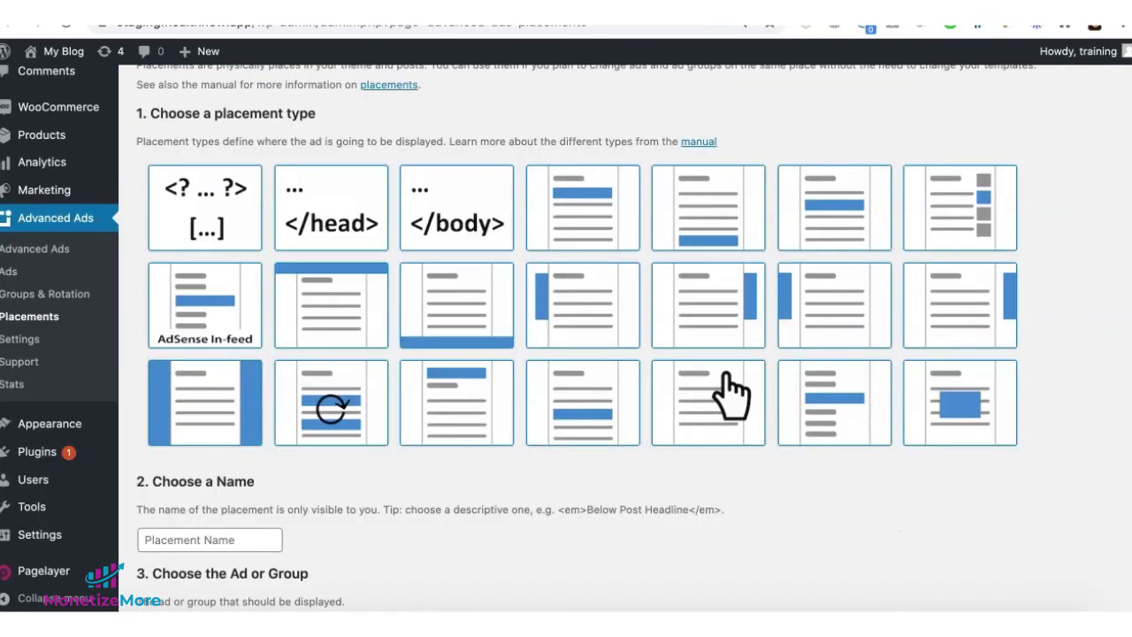